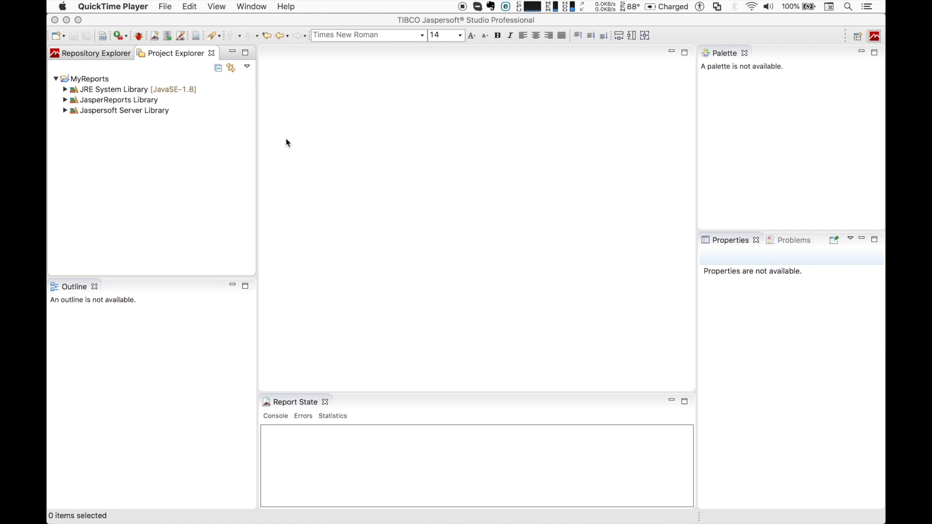
# Start a new Jasper report in the MyReports project using the Cherry Landscape template, keeping the suggested file name.
pyautogui.click(89, 77)
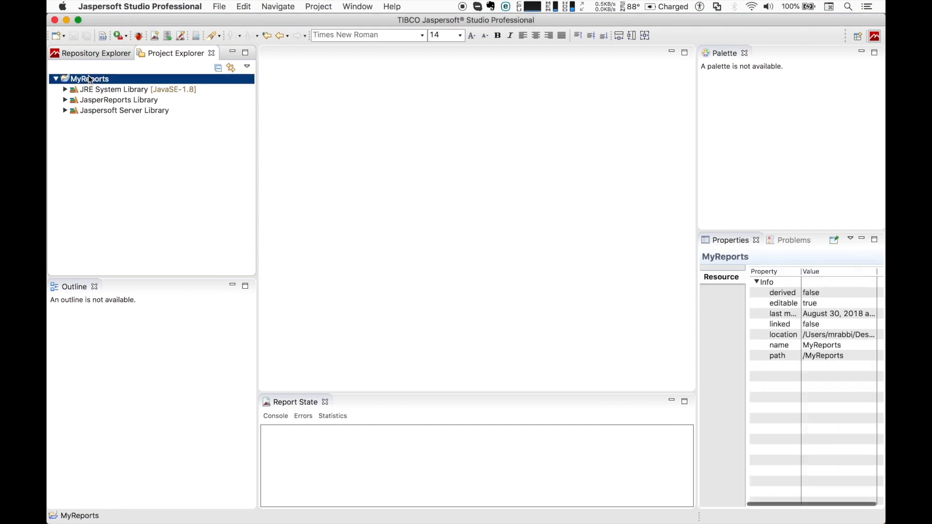
pyautogui.rightClick(90, 78)
pyautogui.moveTo(108, 83)
pyautogui.click(328, 106)
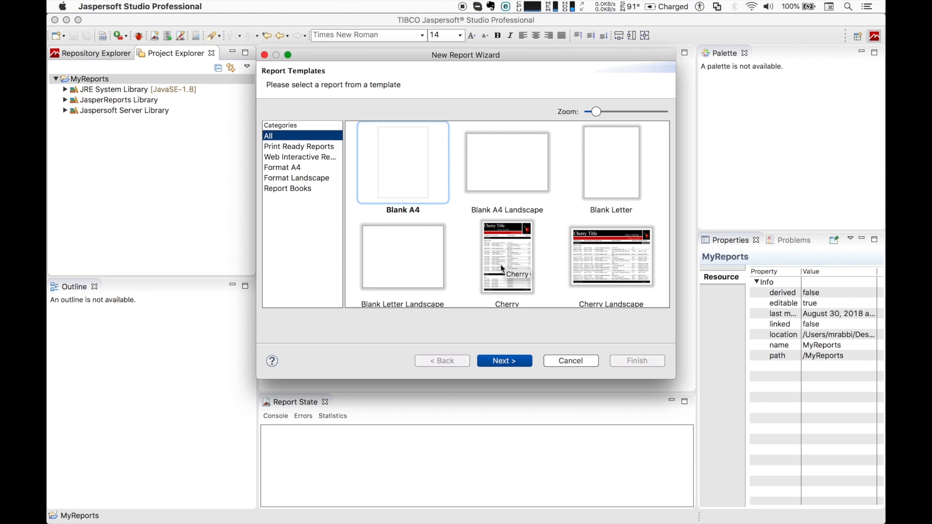
pyautogui.scroll(-3, 501, 265)
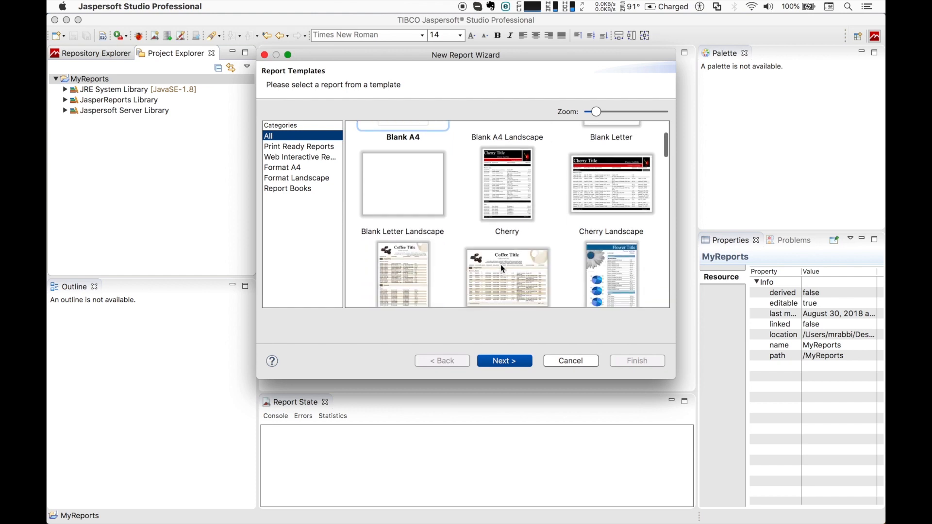
pyautogui.click(595, 200)
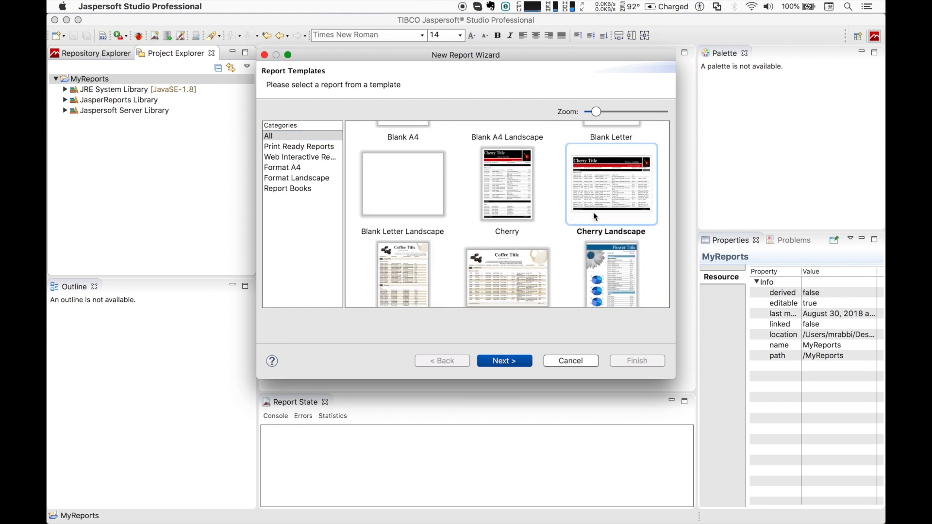
pyautogui.click(510, 361)
pyautogui.click(511, 363)
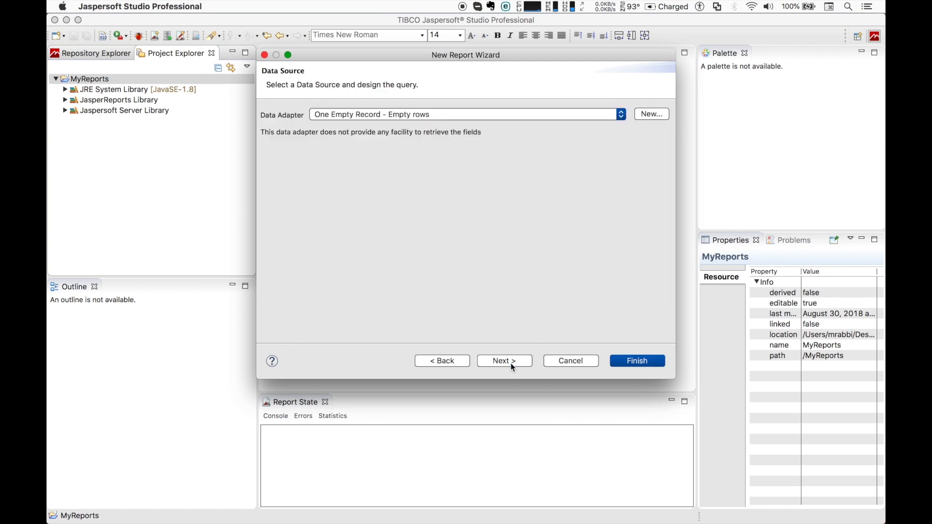
# Use the Sample DB JDBC connection as data adapter with the query "select * from orders order by shipcountry".
pyautogui.click(444, 118)
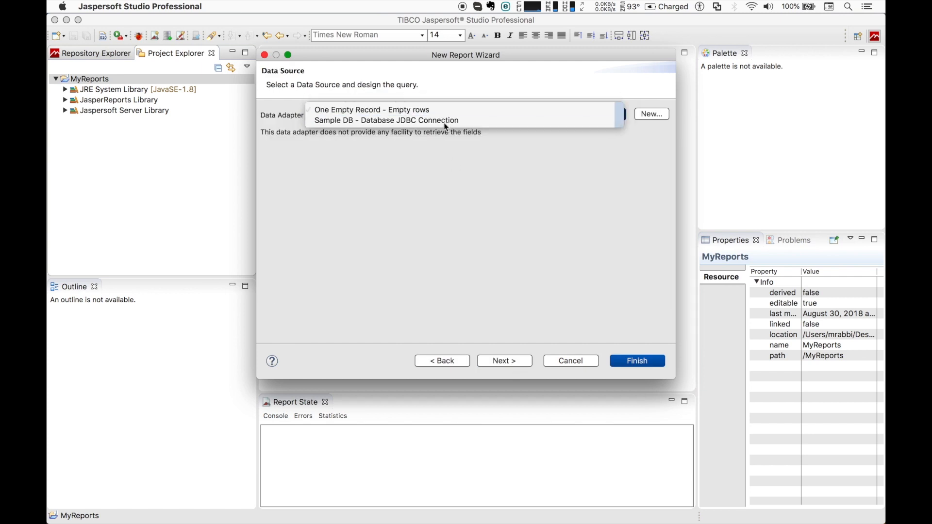
pyautogui.click(444, 124)
pyautogui.click(492, 152)
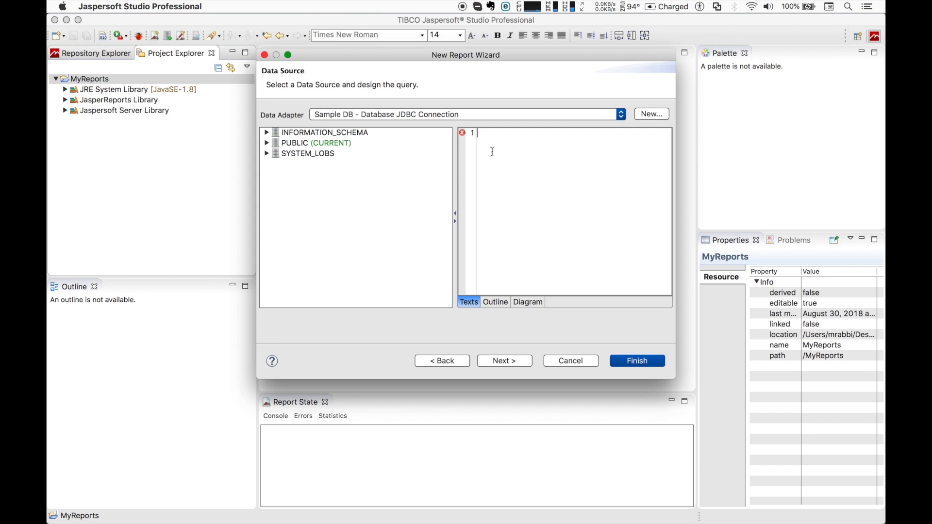
pyautogui.write('select * from orders order')
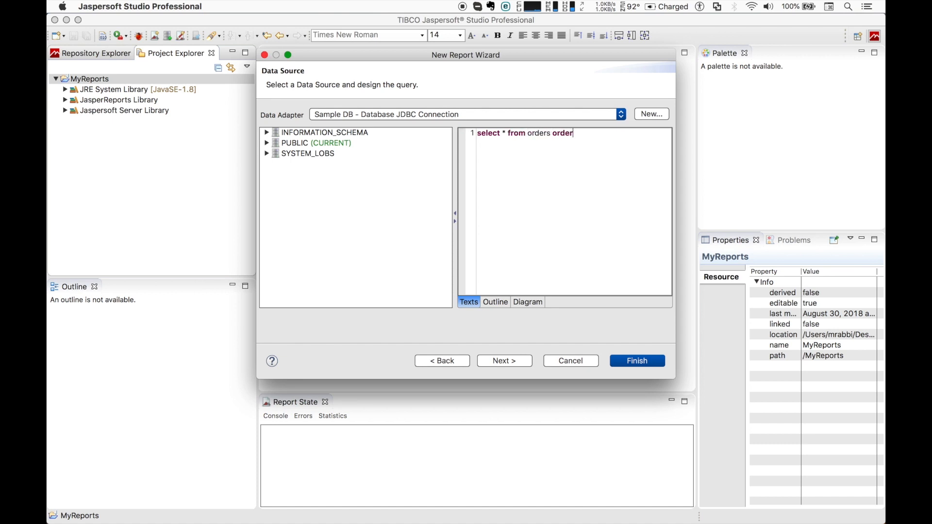
pyautogui.write(' by shipcountry')
pyautogui.click(519, 362)
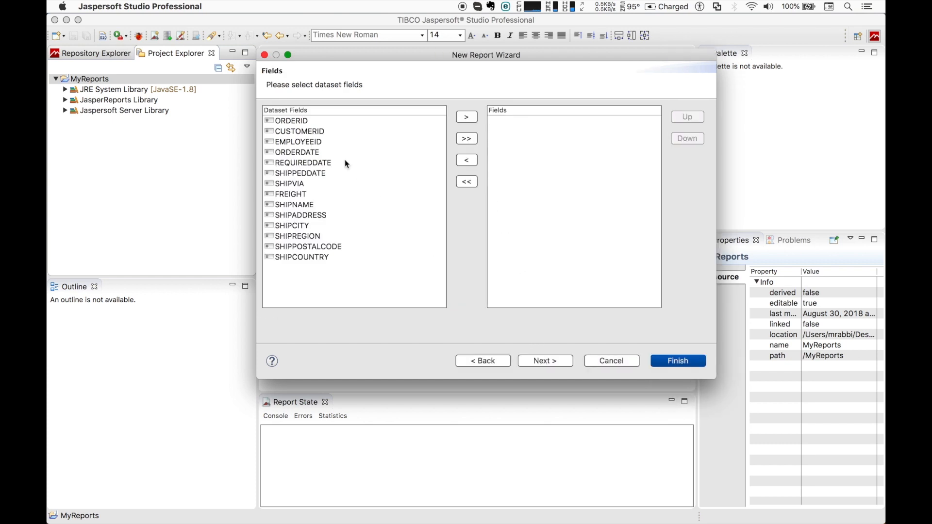
# Add ORDERID, ORDERDATE, SHIPPEDDATE, SHIPNAME, SHIPCITY, SHIPREGION and SHIPCOUNTRY to the report's fields.
pyautogui.click(304, 121)
pyautogui.doubleClick(304, 121)
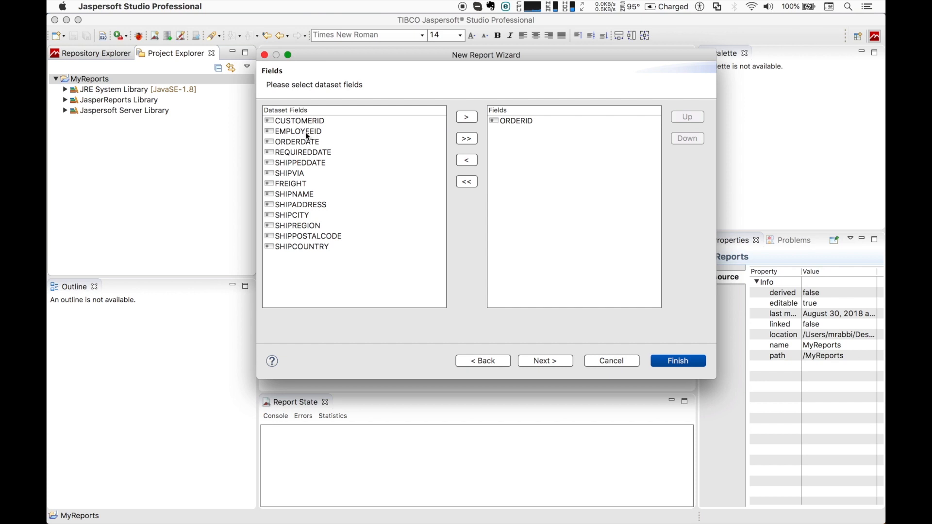
pyautogui.doubleClick(311, 141)
pyautogui.doubleClick(311, 152)
pyautogui.click(306, 174)
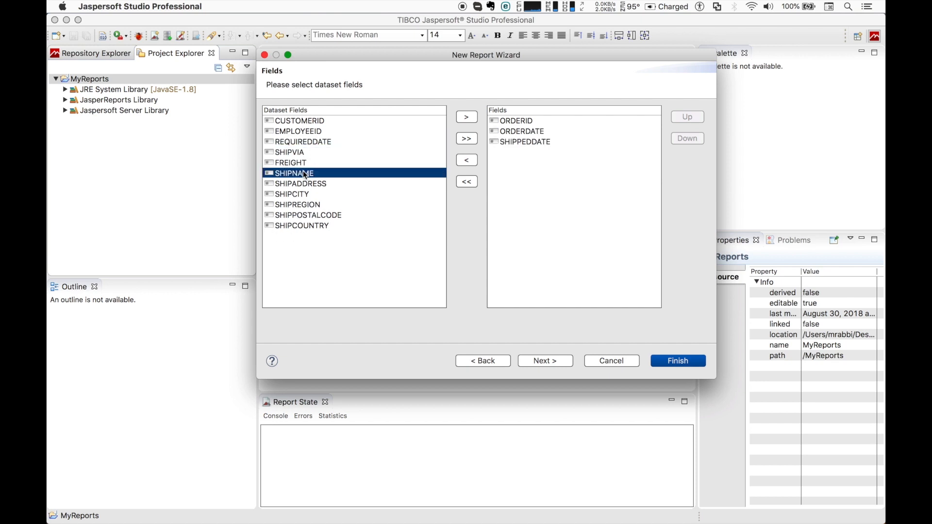
pyautogui.doubleClick(306, 174)
pyautogui.doubleClick(303, 181)
pyautogui.doubleClick(302, 183)
pyautogui.doubleClick(306, 194)
pyautogui.click(546, 361)
# Group the report by SHIPCOUNTRY and finish the wizard to generate it.
pyautogui.doubleClick(293, 185)
pyautogui.click(295, 297)
pyautogui.click(540, 361)
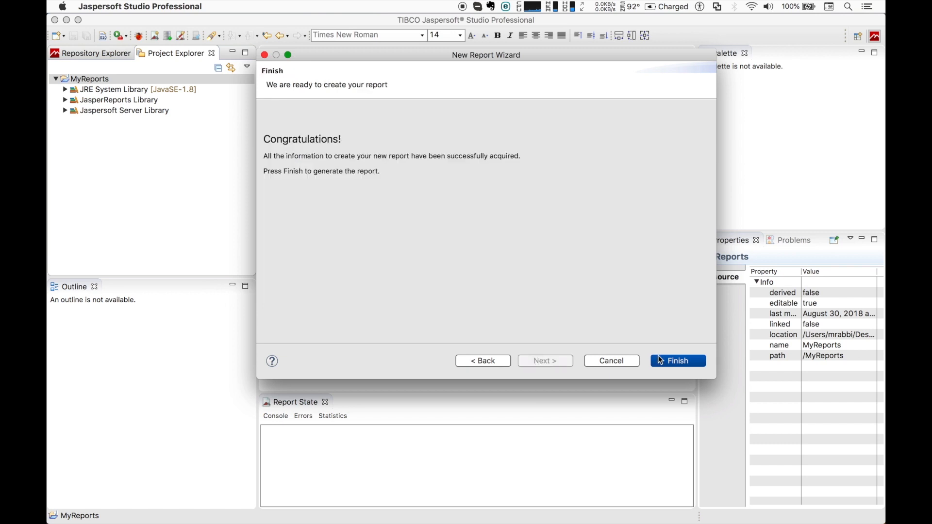
pyautogui.click(660, 361)
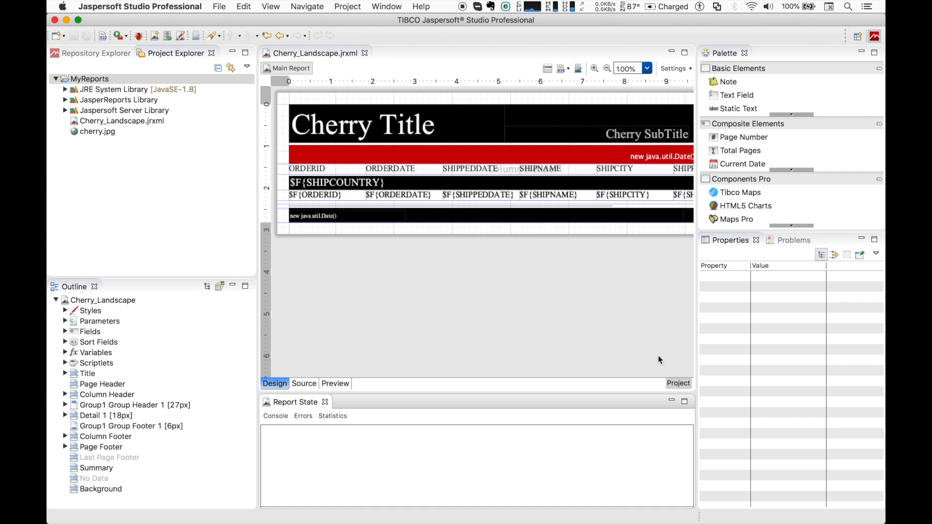
# Preview the generated Cherry_Landscape report, then return to its design view.
pyautogui.click(342, 385)
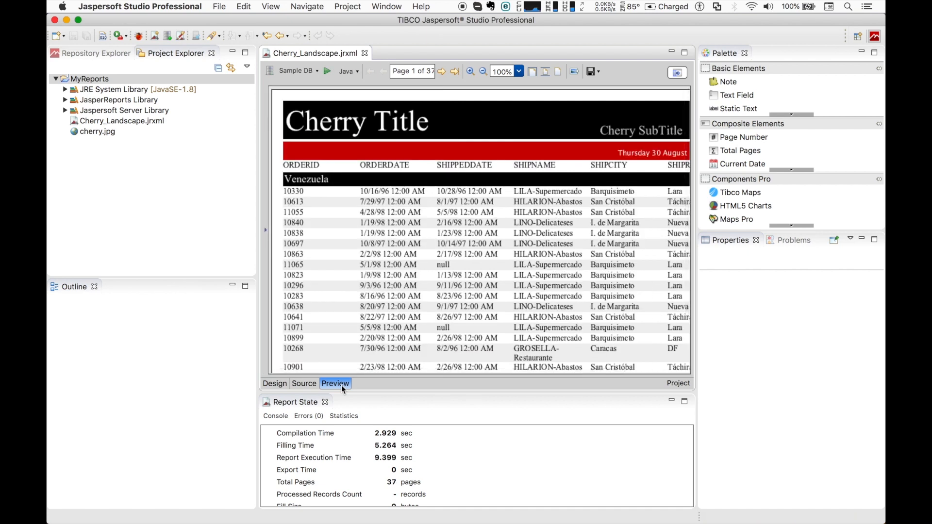
pyautogui.click(274, 384)
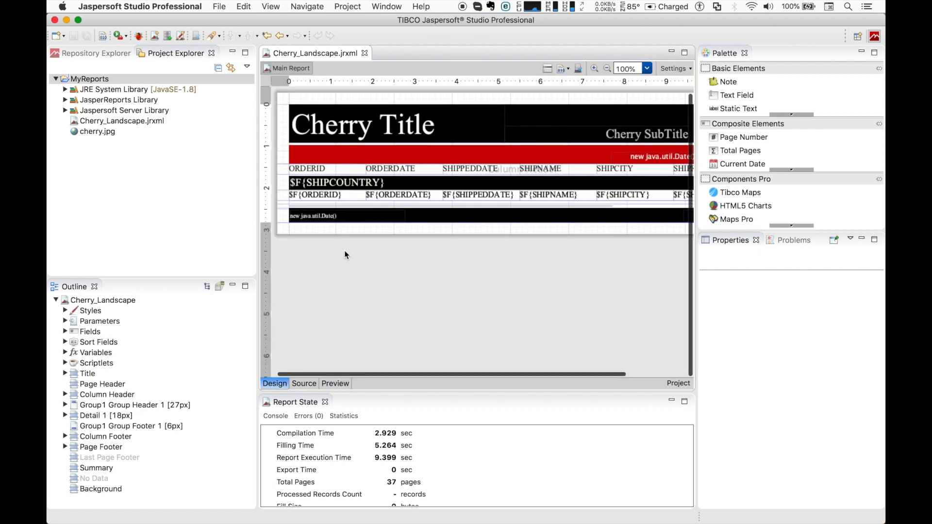
# Open the Expression Editor for the detail band's ORDERDATE field from its text field properties.
pyautogui.click(391, 197)
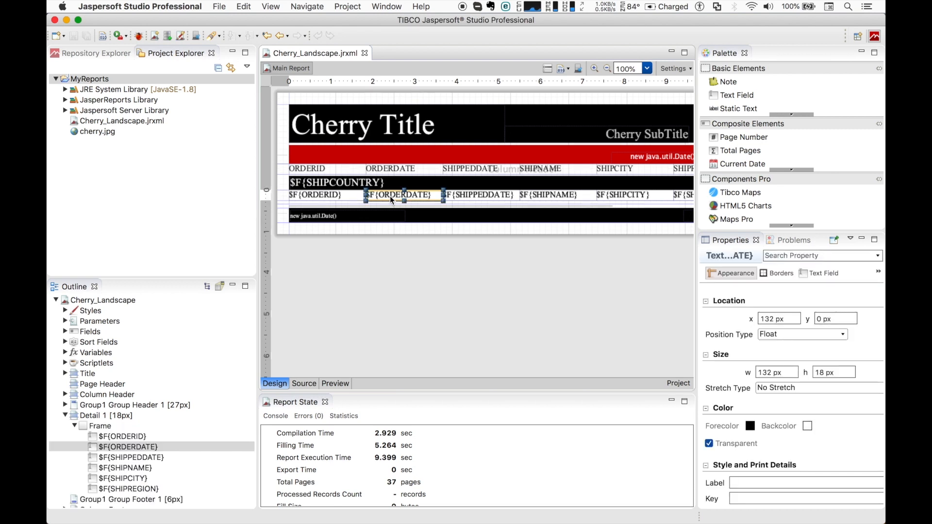
pyautogui.doubleClick(391, 199)
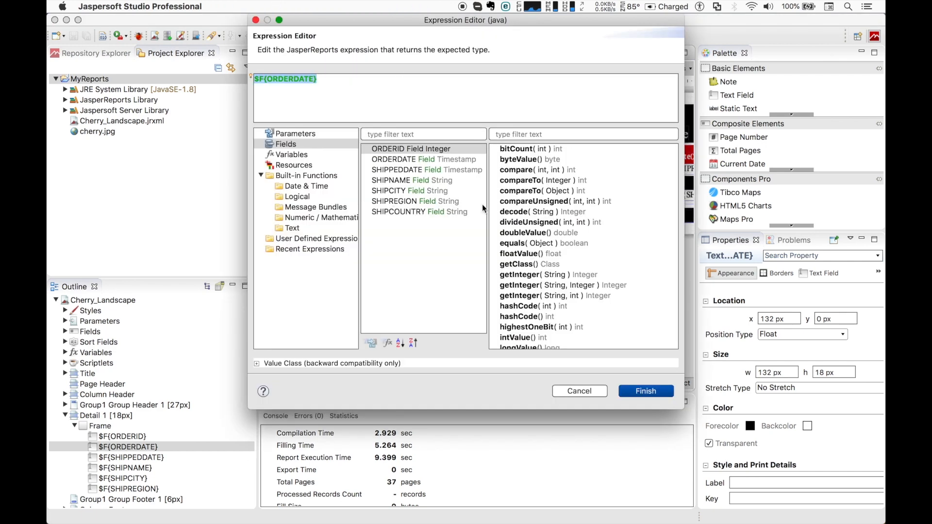
pyautogui.click(580, 394)
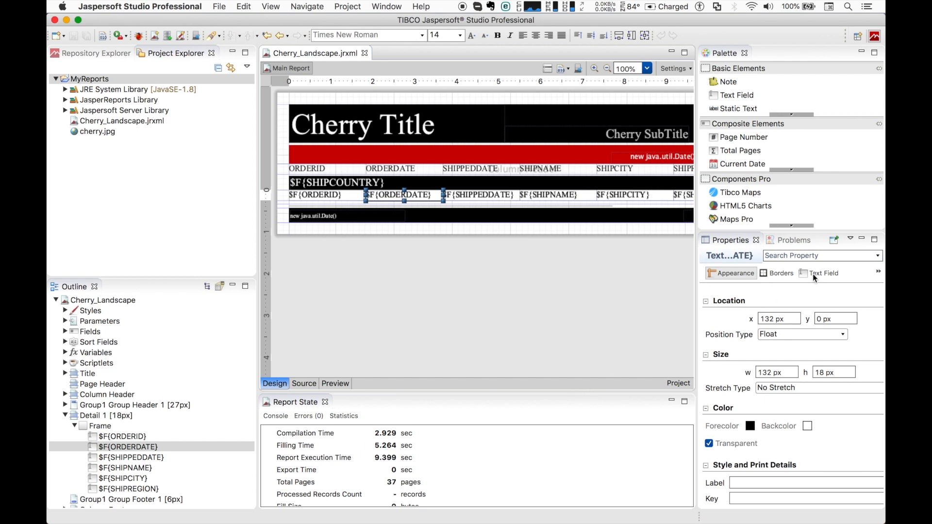
pyautogui.click(812, 274)
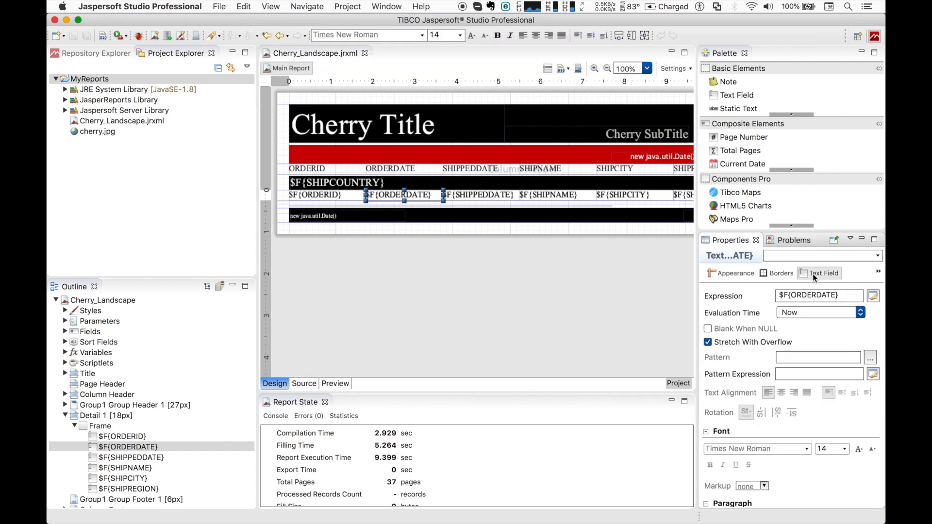
pyautogui.click(873, 296)
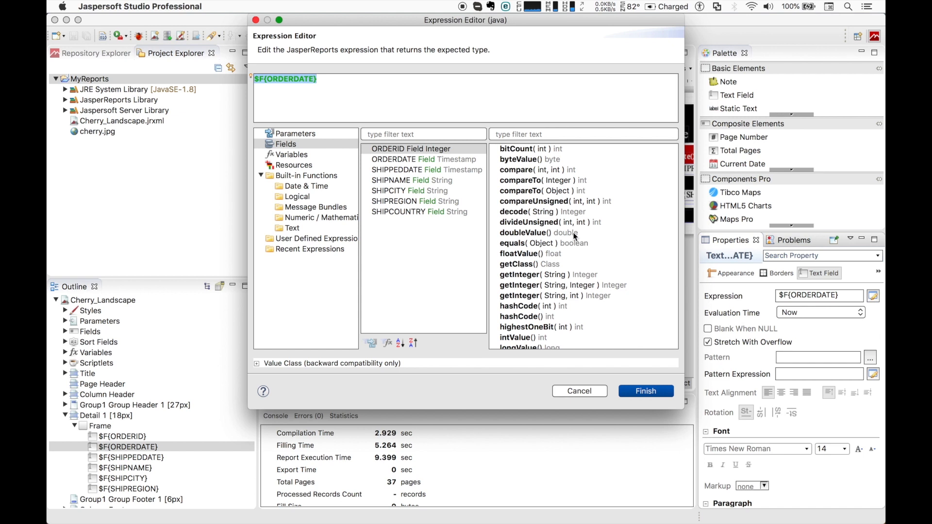
# Examine the expression categories: parameters, fields, variables, resources, built-in functions, user-defined and recent expressions, and the Date & Time functions.
pyautogui.click(310, 138)
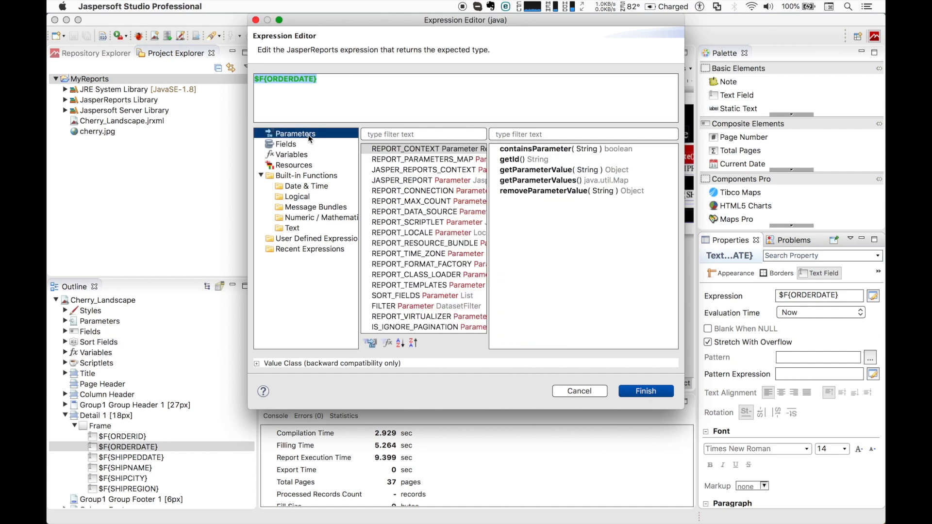
pyautogui.press('Down')
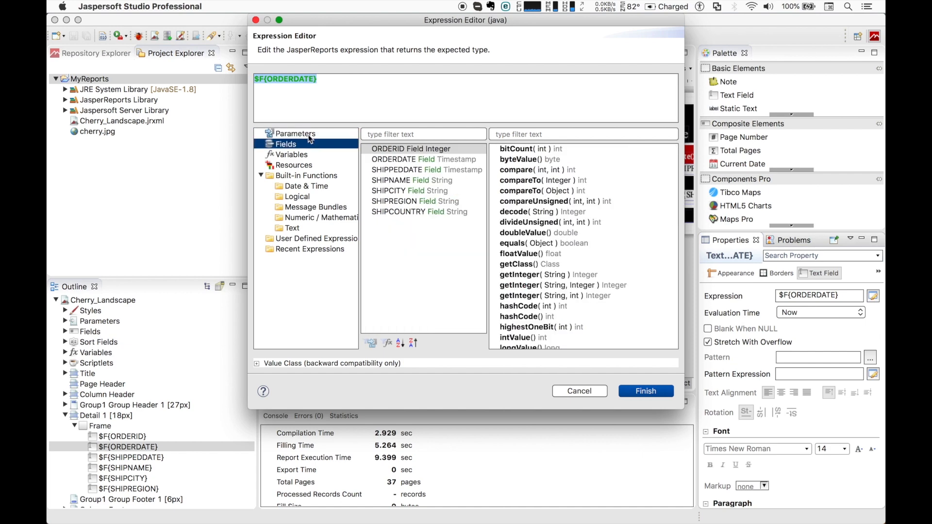
pyautogui.press('Down')
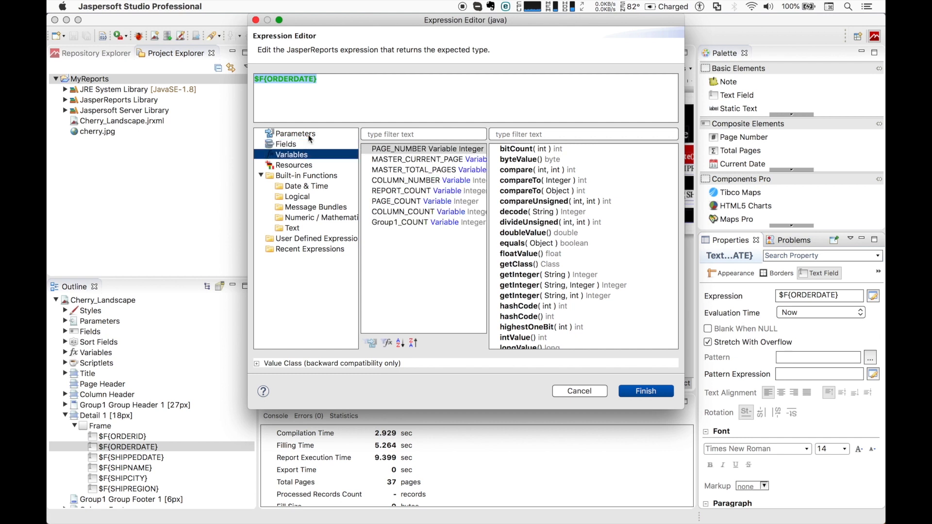
pyautogui.press('Down')
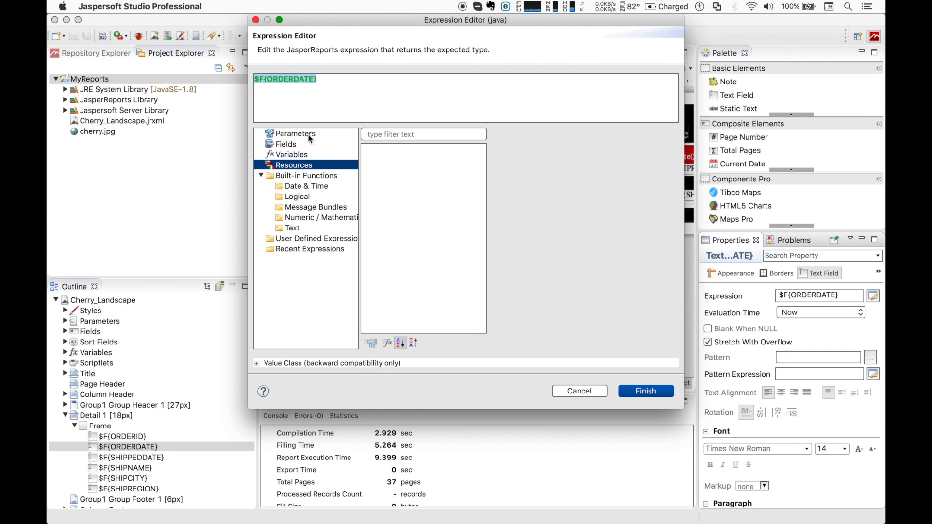
pyautogui.press('Down')
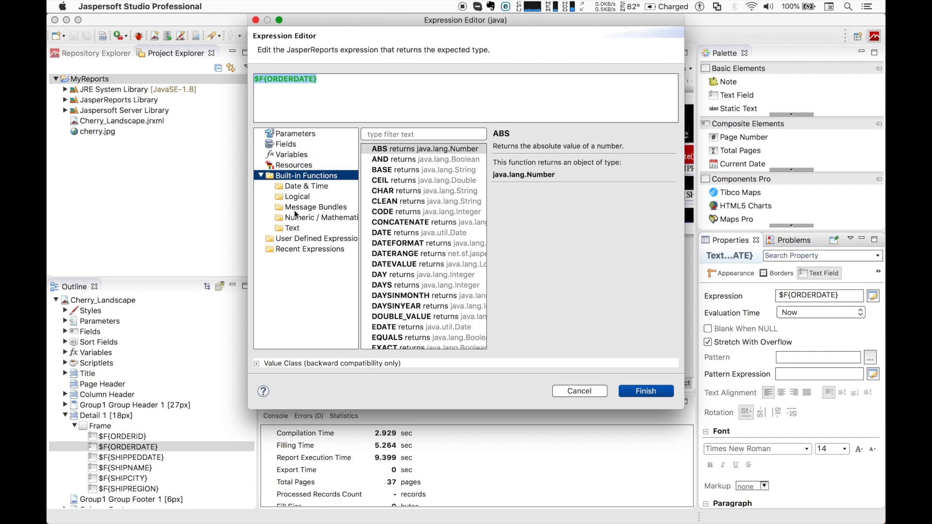
pyautogui.click(303, 239)
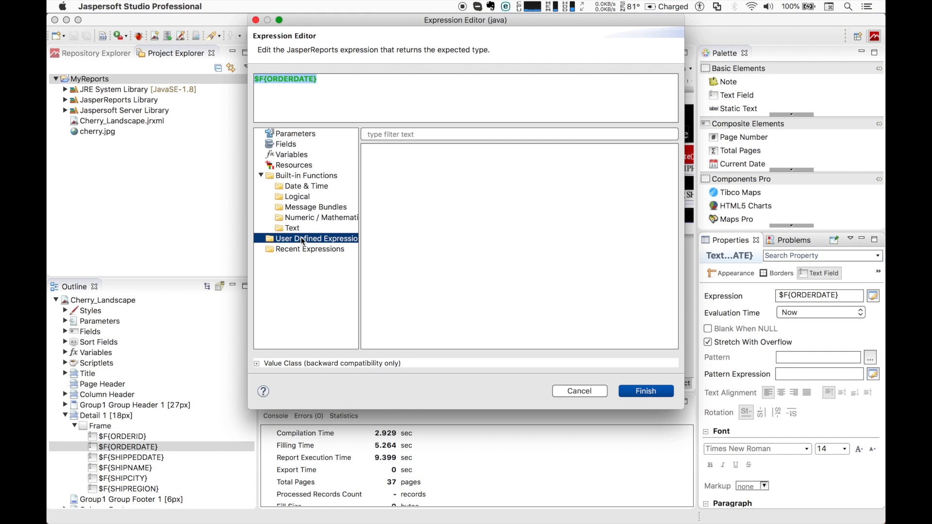
pyautogui.click(305, 249)
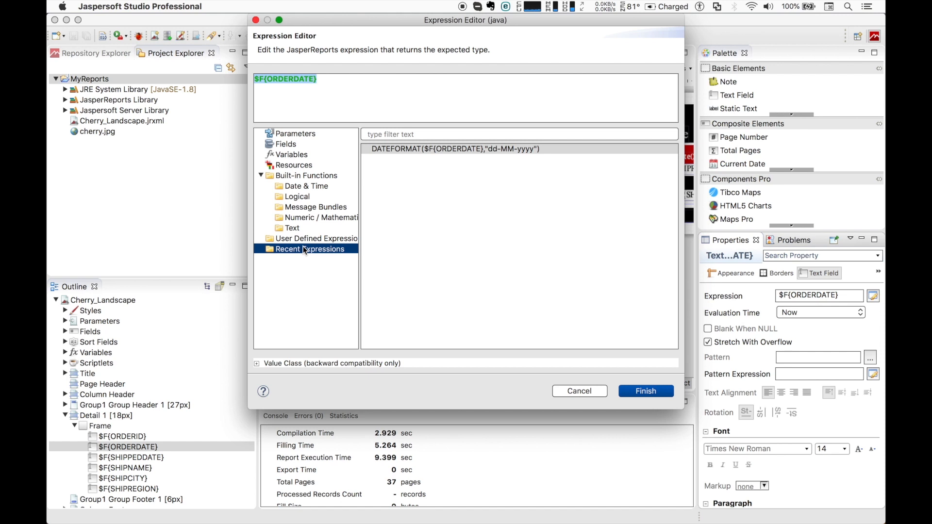
pyautogui.click(287, 135)
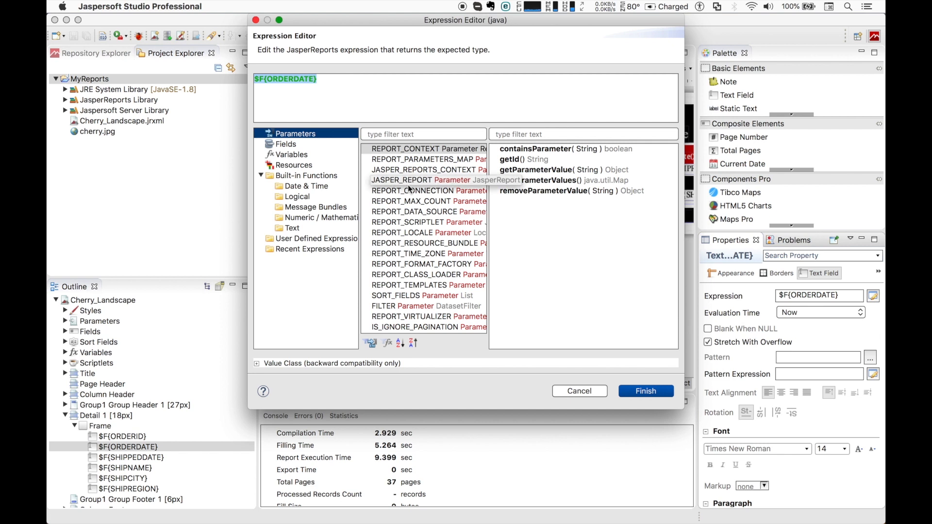
pyautogui.click(305, 186)
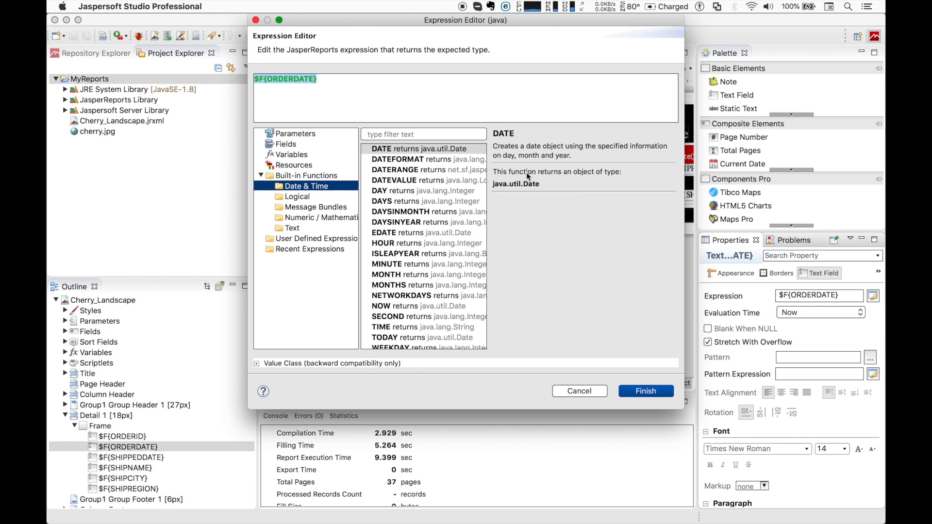
# Inspect the methods available for the SHIPPEDDATE field, filter them by "after", and clear the filter.
pyautogui.click(313, 145)
pyautogui.click(388, 171)
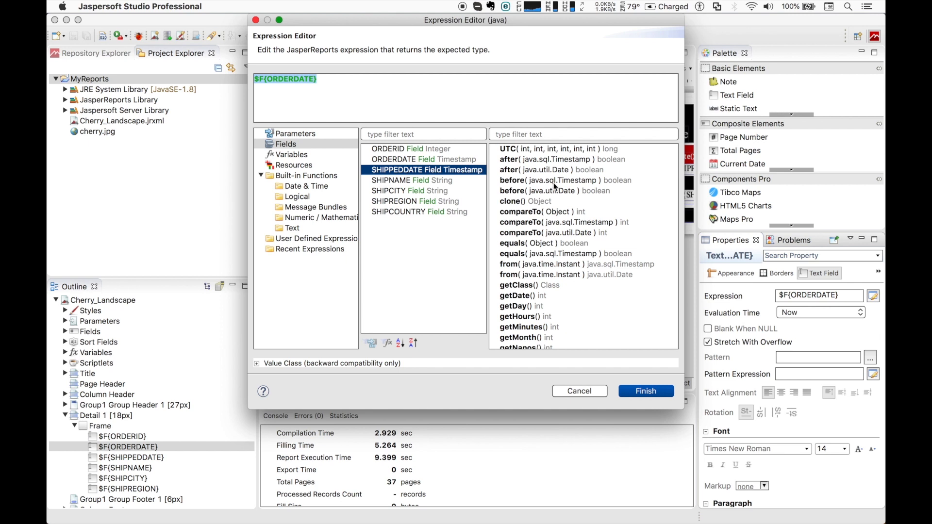
pyautogui.click(542, 135)
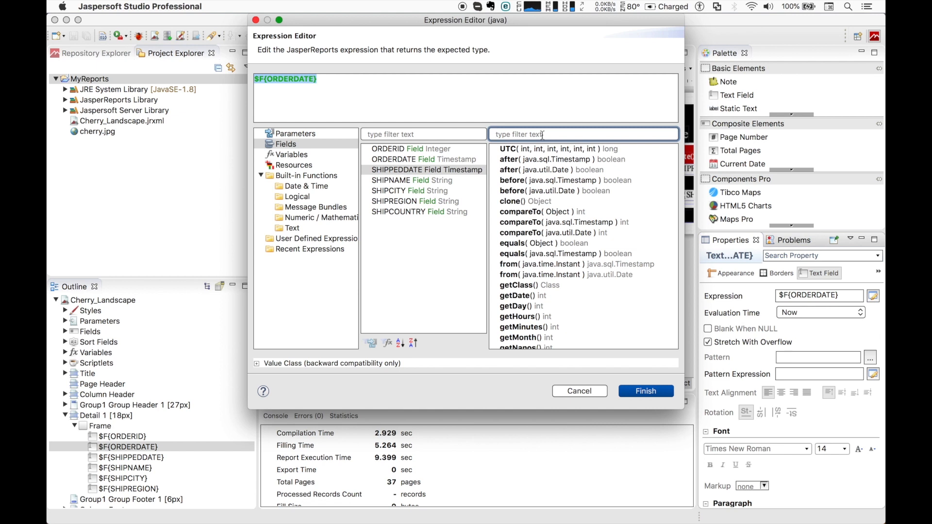
pyautogui.write('after')
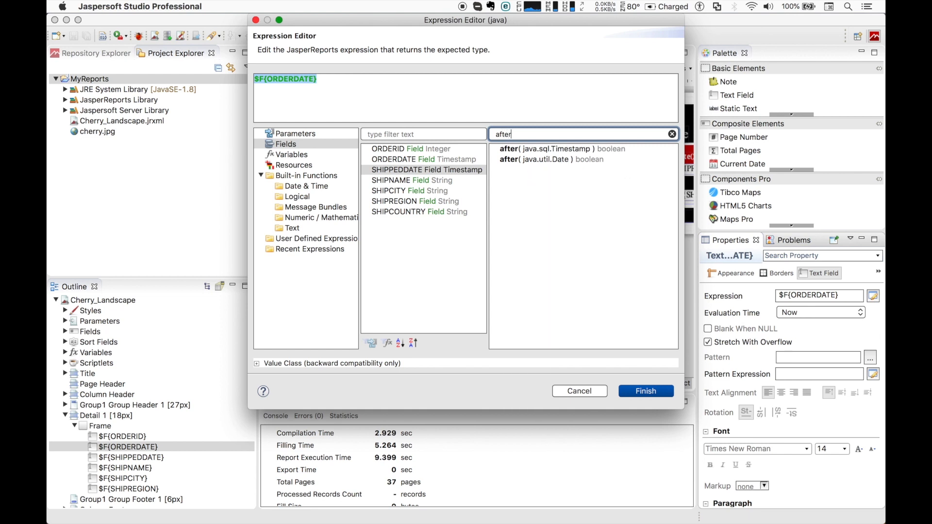
pyautogui.press('BackSpace')
pyautogui.press('BackSpace')
pyautogui.press('BackSpace')
pyautogui.press('BackSpace')
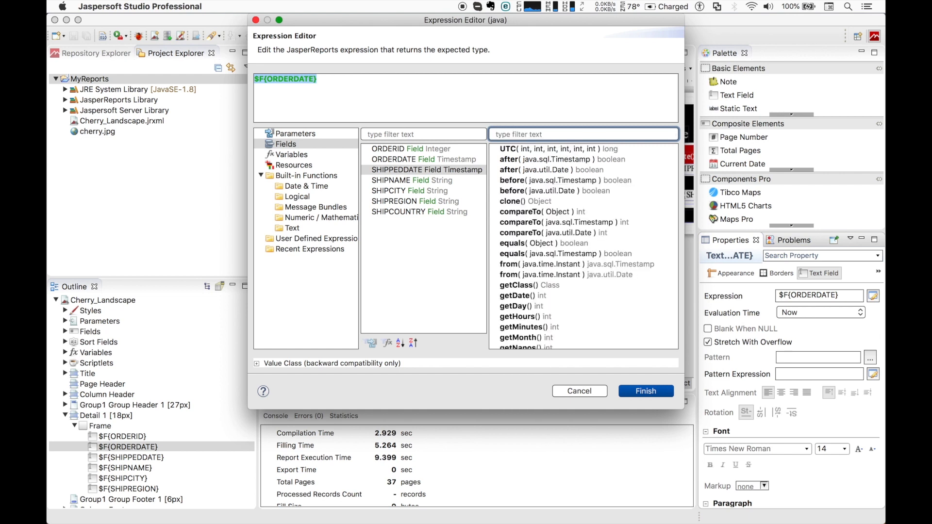
# Try replacing the ORDERDATE expression with the invalid expression 1 == 2 dddfadfd.
pyautogui.click(430, 88)
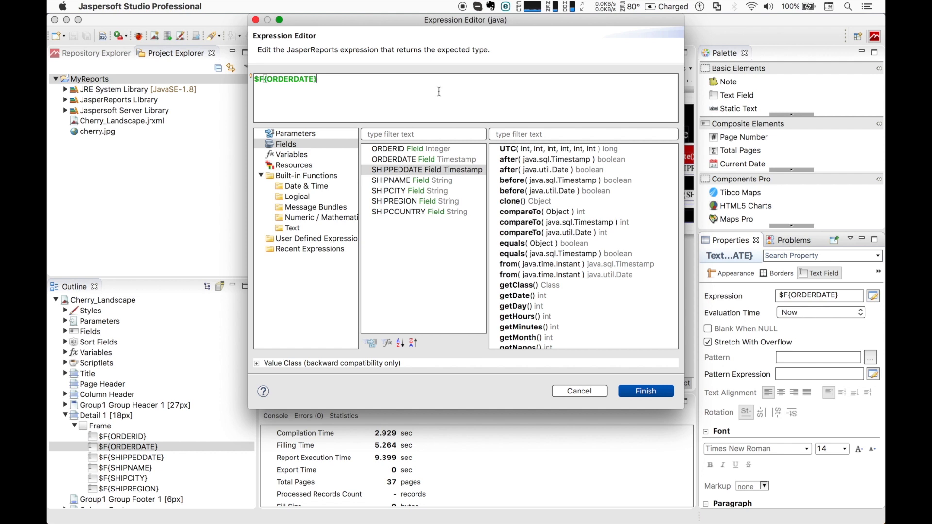
pyautogui.press('super+a')
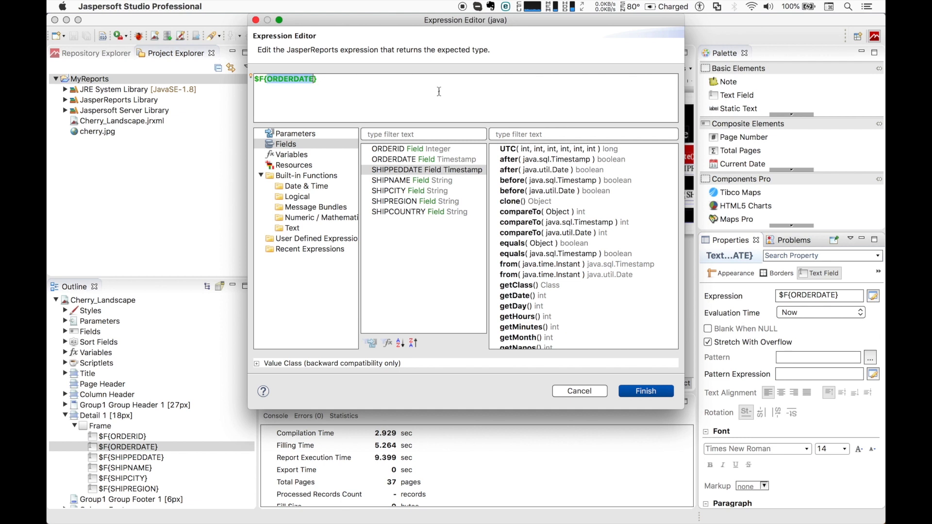
pyautogui.write('1 ==')
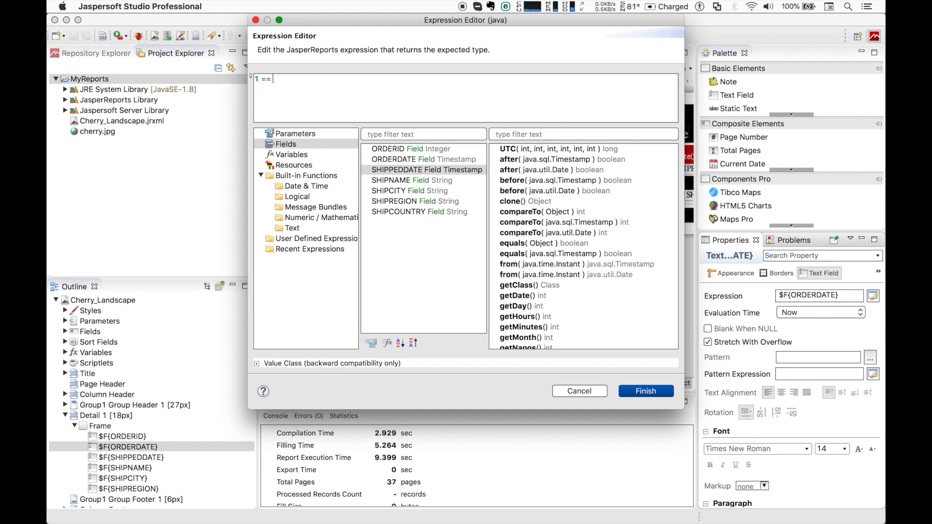
pyautogui.write(' 2 dddfadfd')
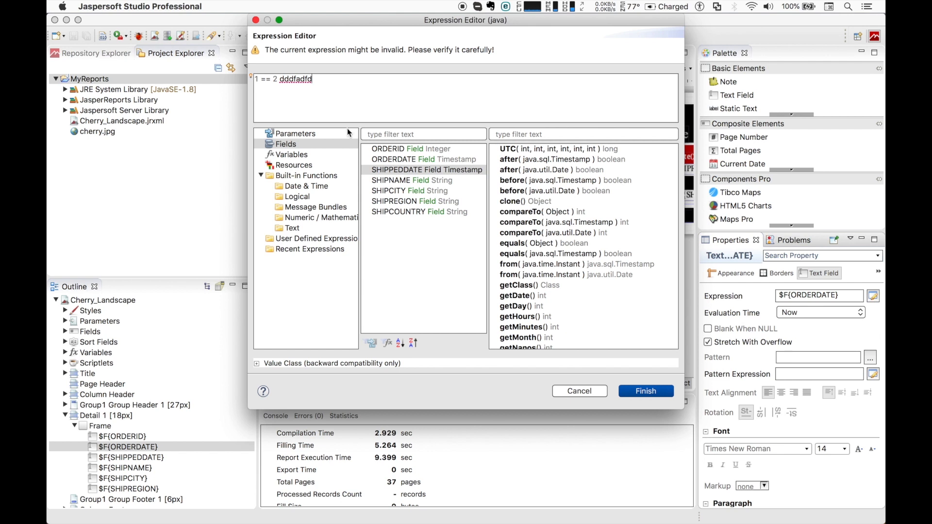
# Clear the expression and insert the DATEFORMAT function with the ORDERDATE field as its selected date.
pyautogui.press('super+a')
pyautogui.press('BackSpace')
pyautogui.click(323, 187)
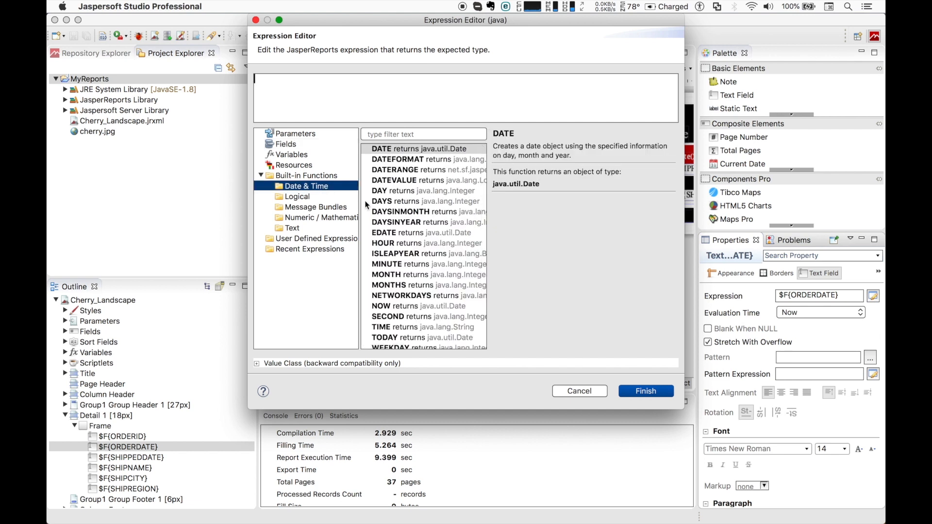
pyautogui.doubleClick(414, 160)
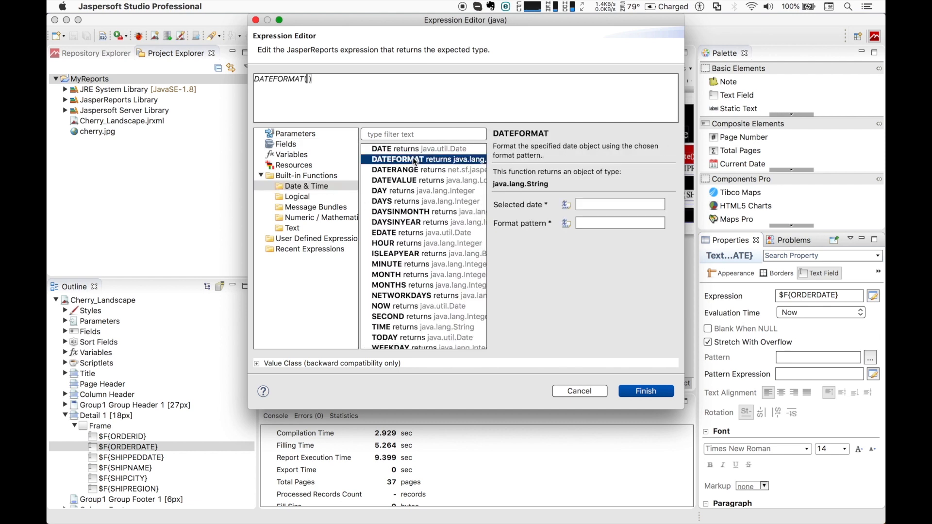
pyautogui.click(567, 206)
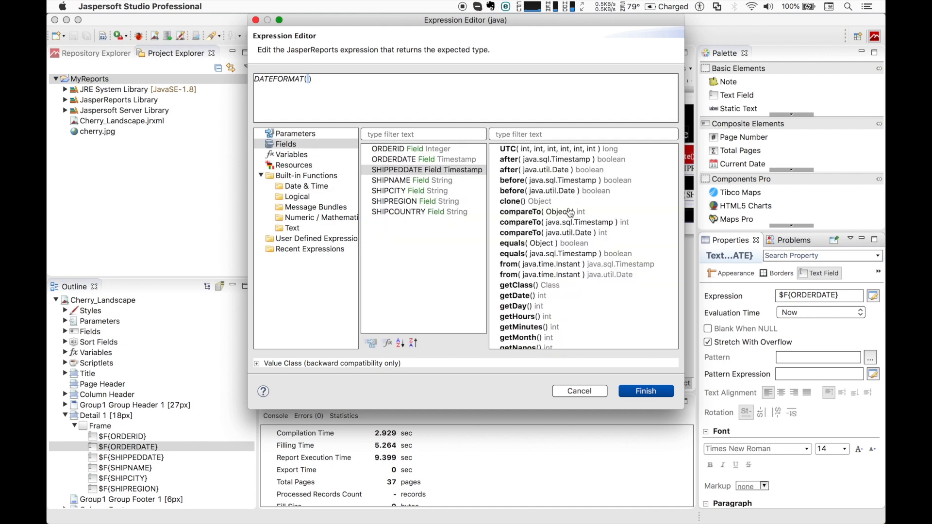
pyautogui.doubleClick(409, 159)
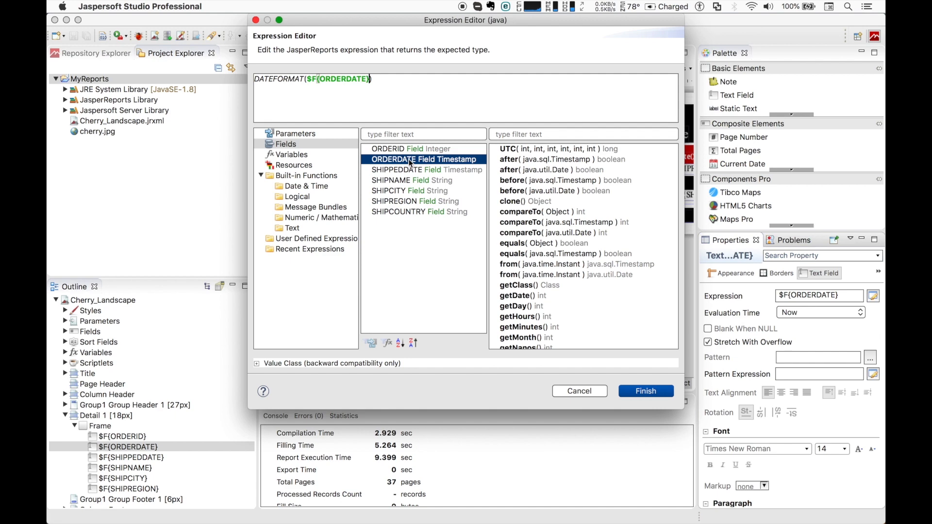
# Set the DATEFORMAT function's format pattern to "dd-MM-yyyy" and apply the expression to the text field.
pyautogui.click(291, 76)
pyautogui.click(619, 220)
pyautogui.write('"dd-MM-yyy')
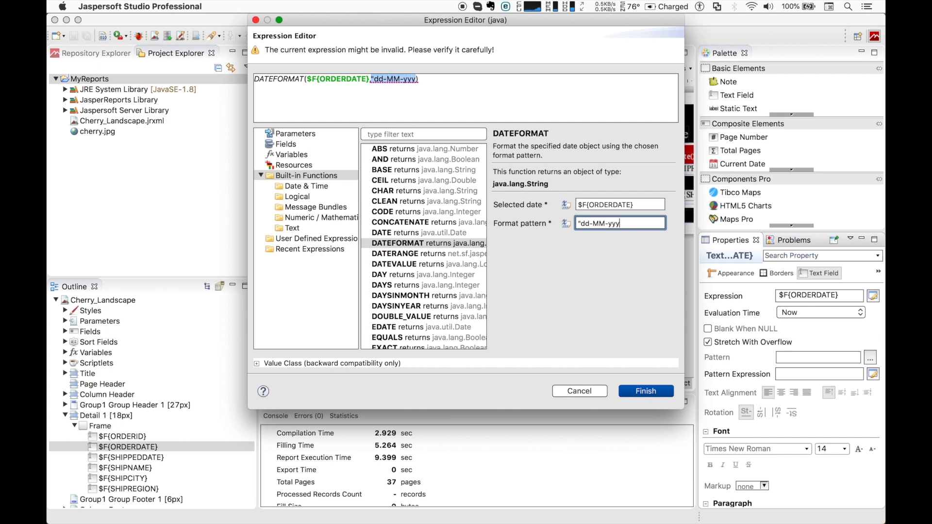
pyautogui.write('y"')
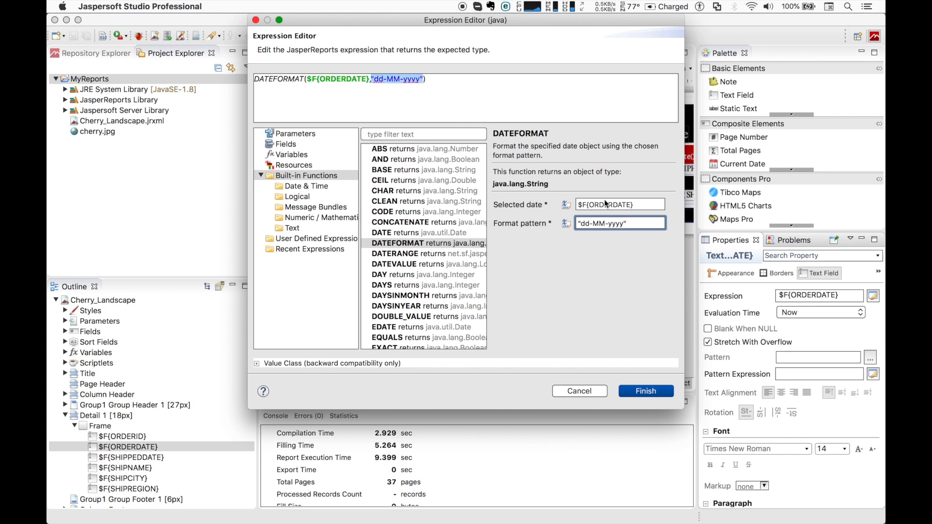
pyautogui.click(512, 86)
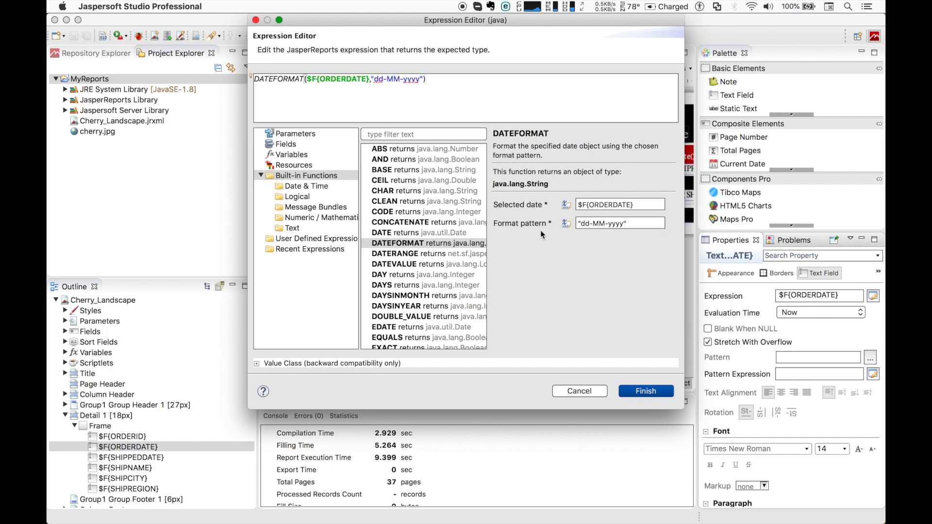
pyautogui.click(646, 392)
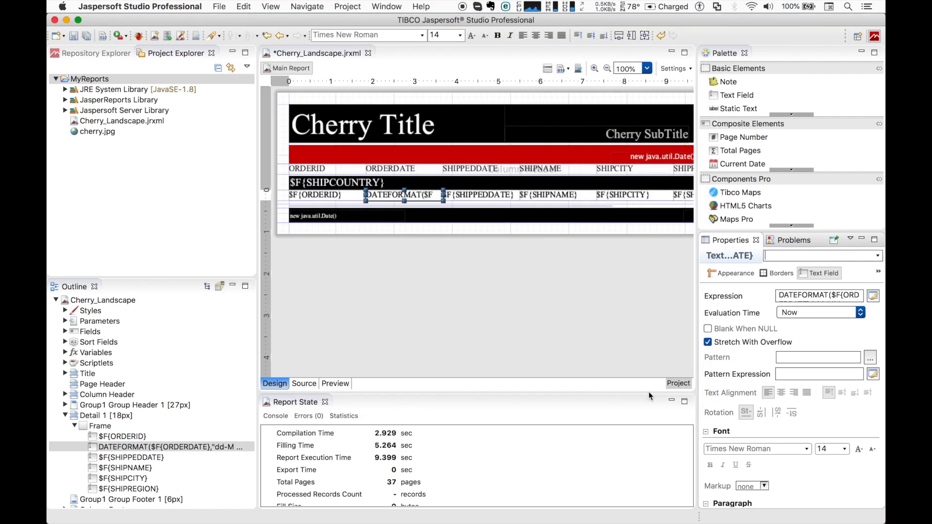
# Change the SHIPPEDDATE static text in the column header to SHIPYEAR.
pyautogui.click(473, 170)
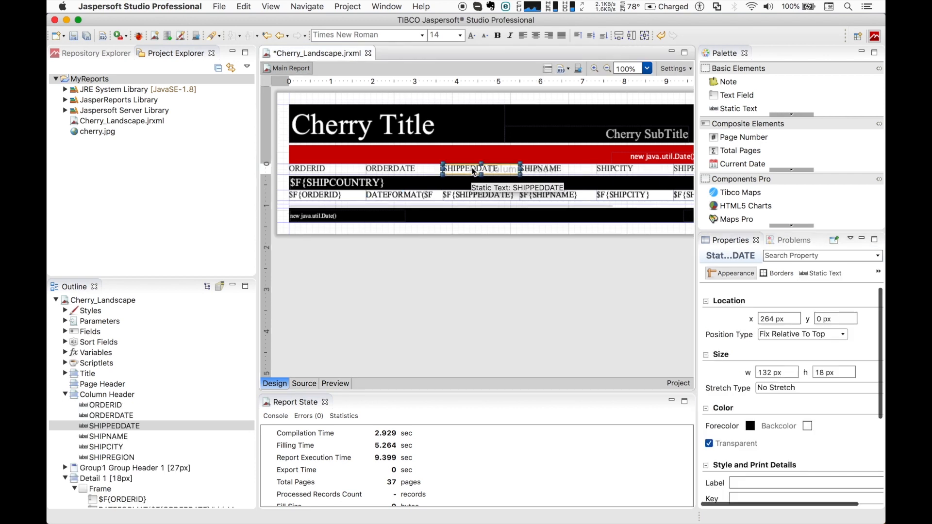
pyautogui.doubleClick(476, 170)
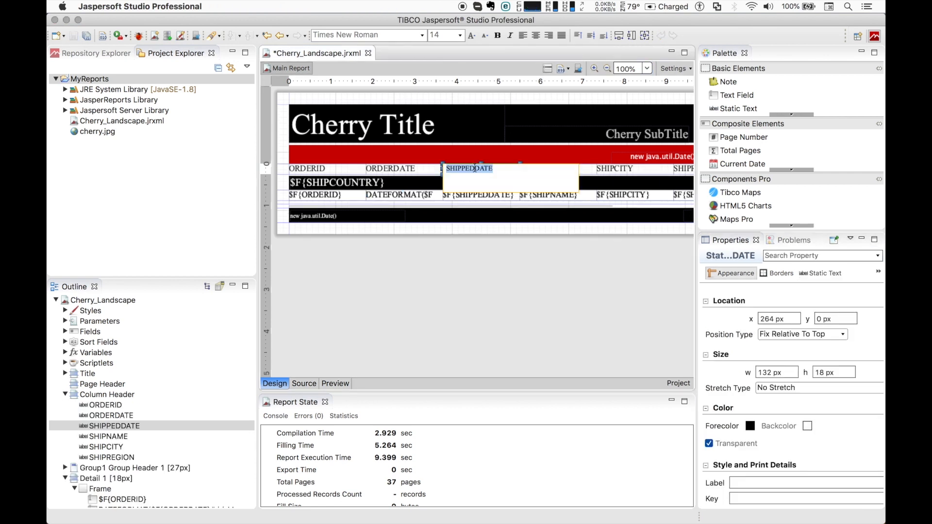
pyautogui.write('SHIPYEAR')
pyautogui.press('Return')
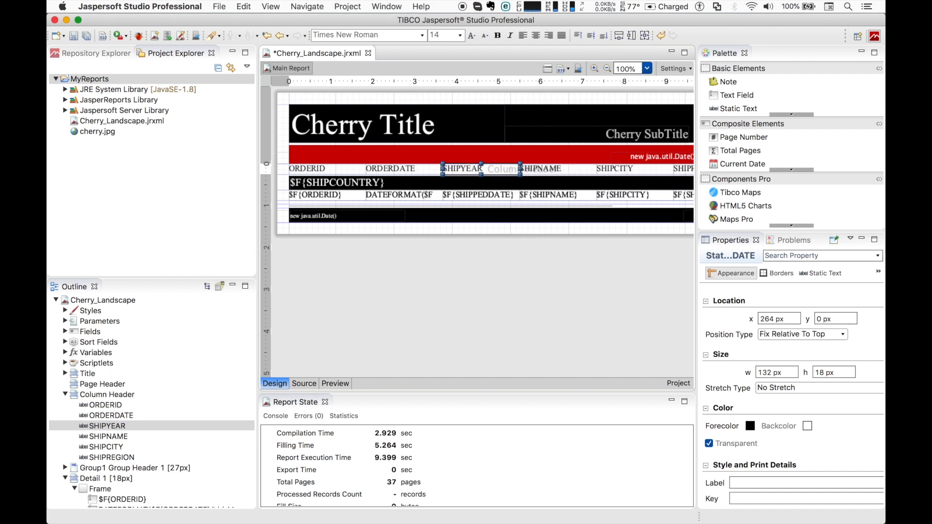
# Open the Expression Editor for the detail band's SHIPPEDDATE field and clear its expression.
pyautogui.click(477, 198)
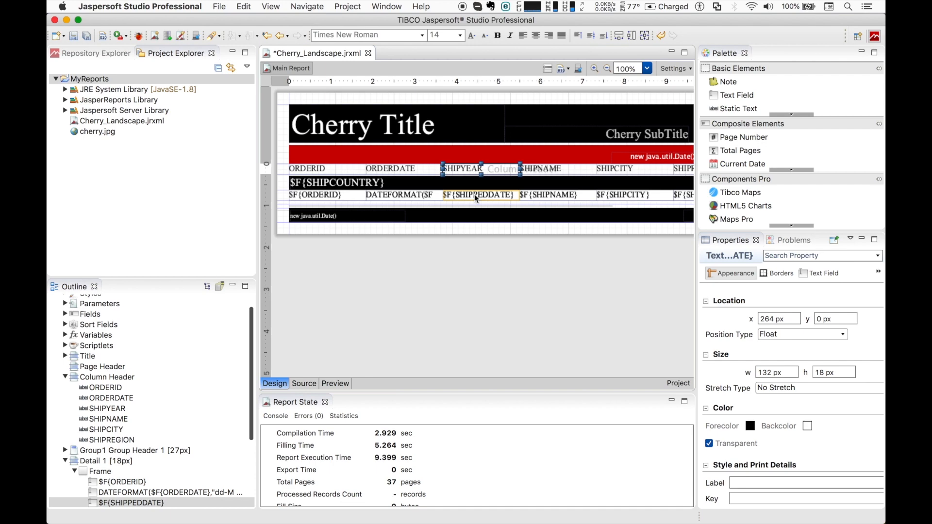
pyautogui.doubleClick(476, 198)
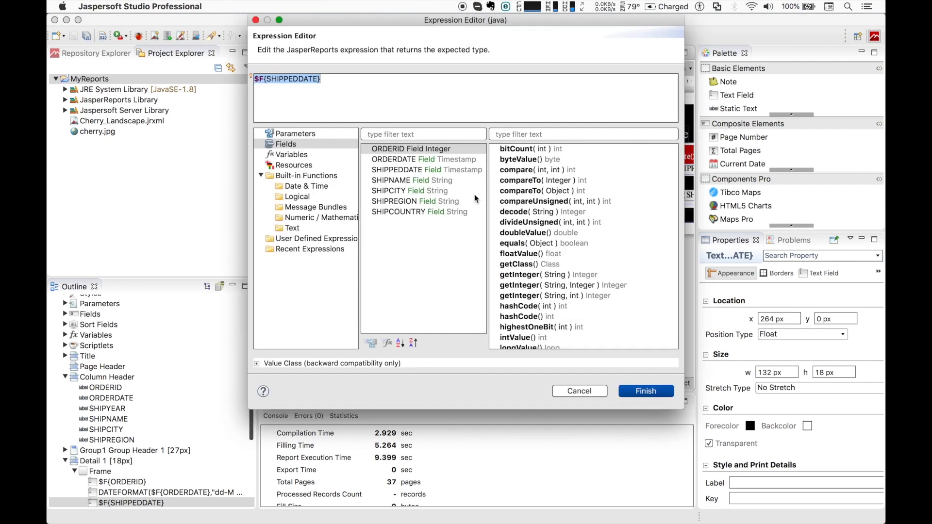
pyautogui.doubleClick(381, 80)
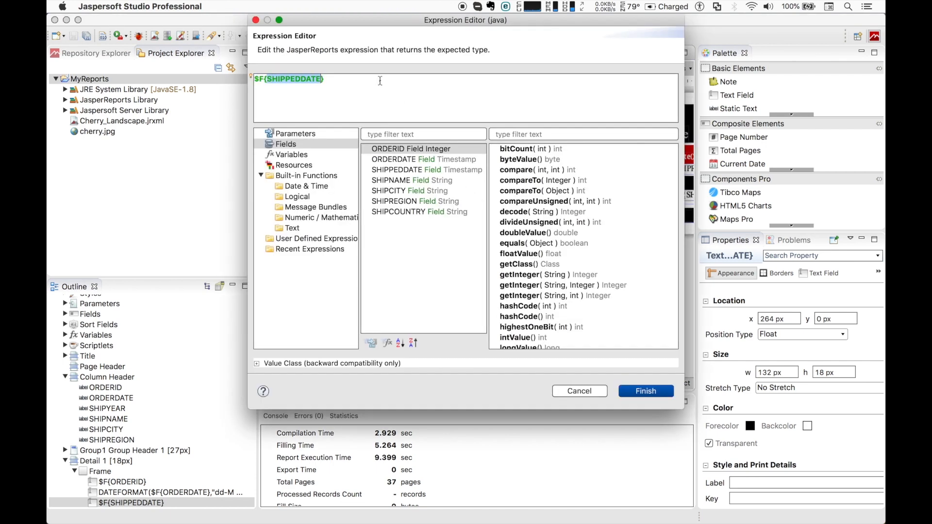
pyautogui.press('BackSpace')
pyautogui.press('BackSpace')
pyautogui.press('BackSpace')
pyautogui.press('BackSpace')
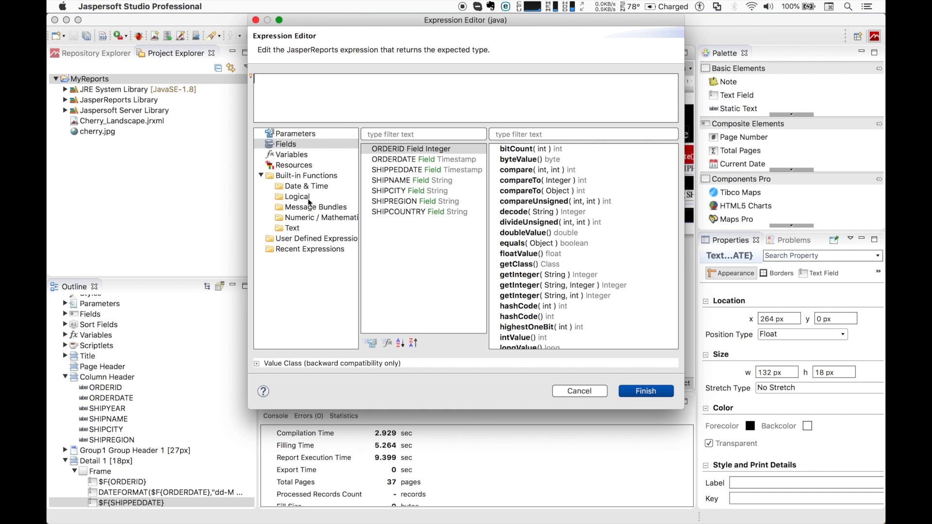
# Find the YEAR function by filtering the Date & Time functions for "yea" and insert it into the expression.
pyautogui.click(307, 187)
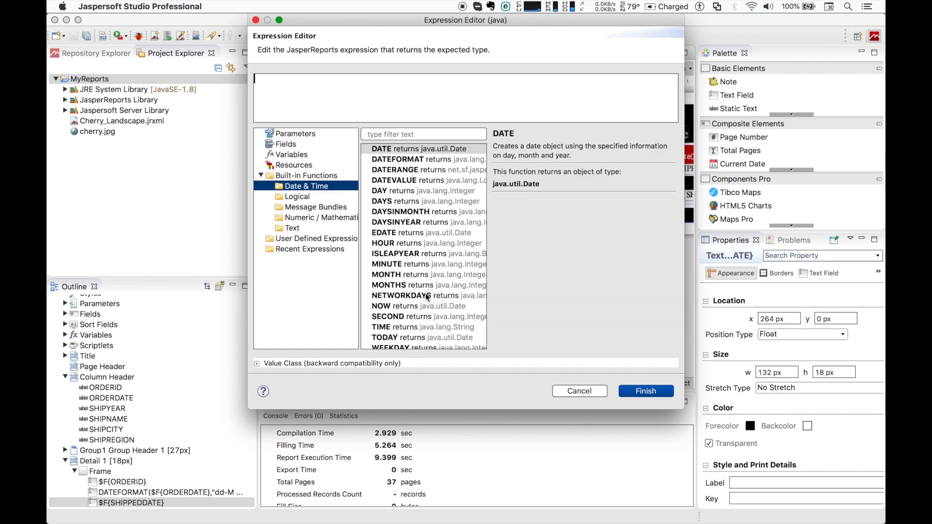
pyautogui.scroll(-1, 427, 297)
pyautogui.scroll(-3, 427, 297)
pyautogui.click(391, 131)
pyautogui.write('yea')
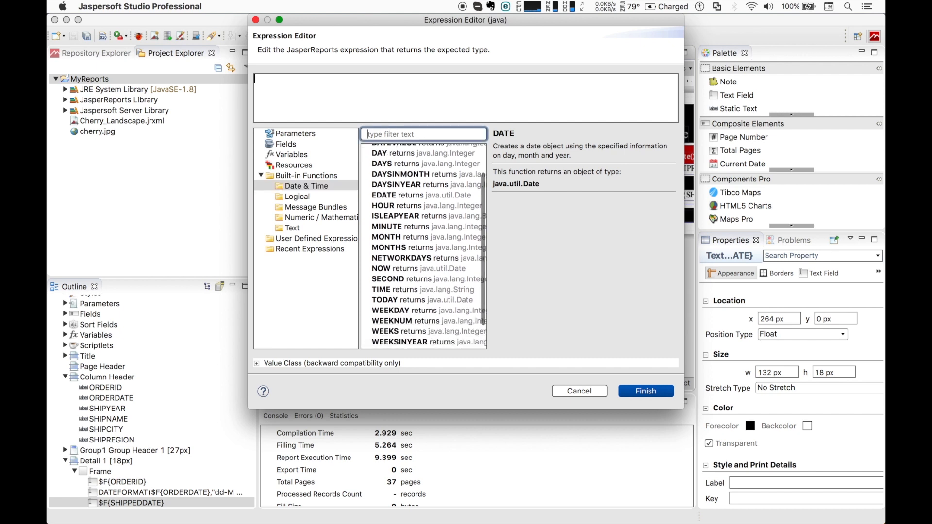
pyautogui.click(393, 149)
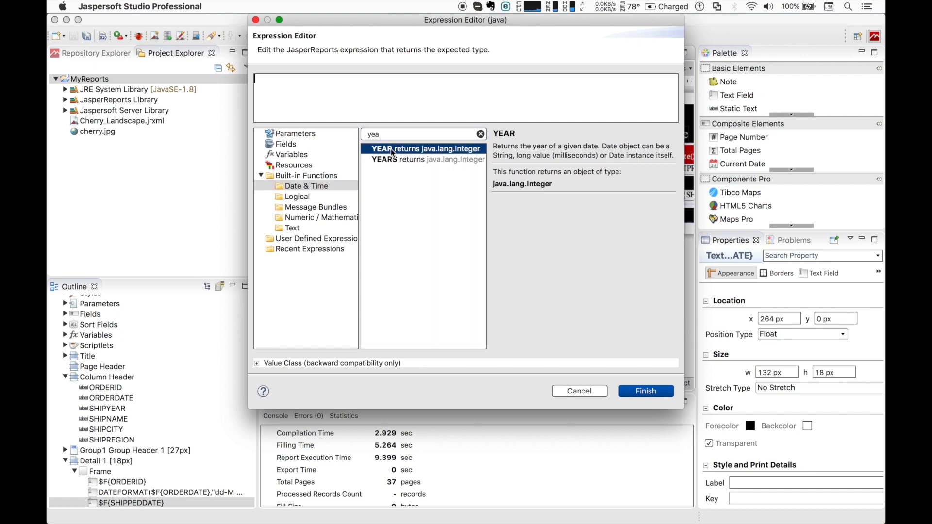
pyautogui.doubleClick(393, 149)
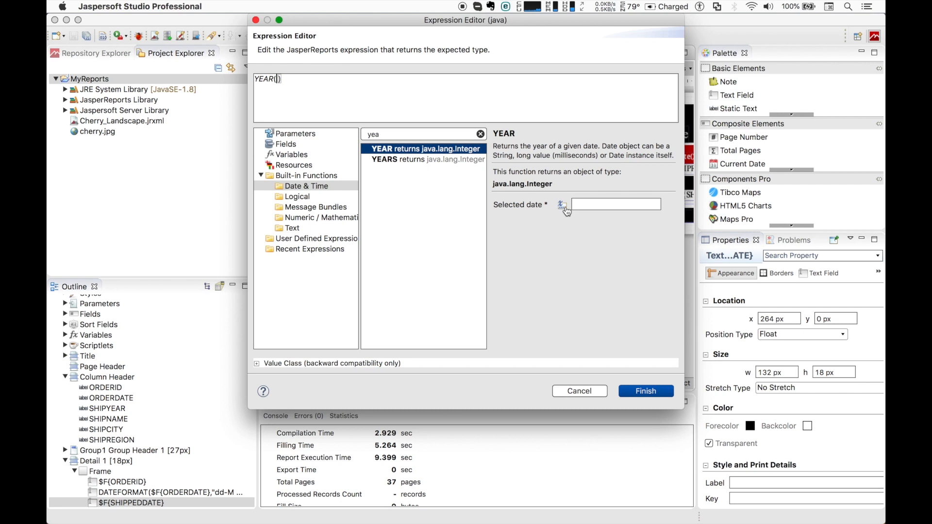
# Use the SHIPPEDDATE field as the YEAR function's selected date and apply the expression.
pyautogui.click(563, 205)
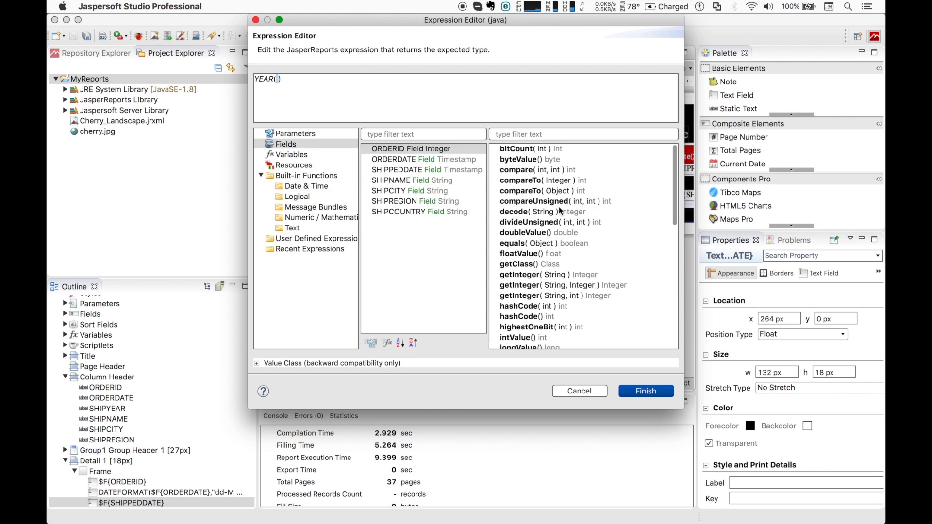
pyautogui.doubleClick(416, 170)
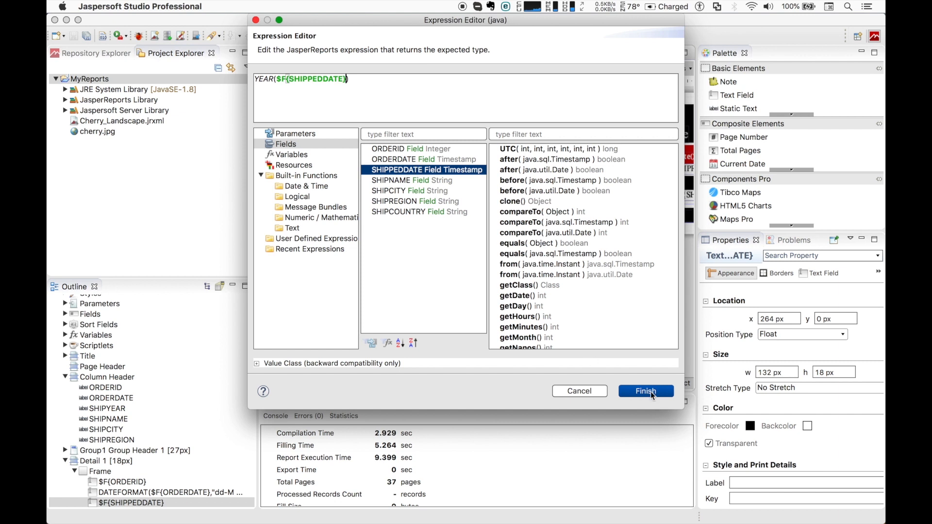
pyautogui.click(652, 396)
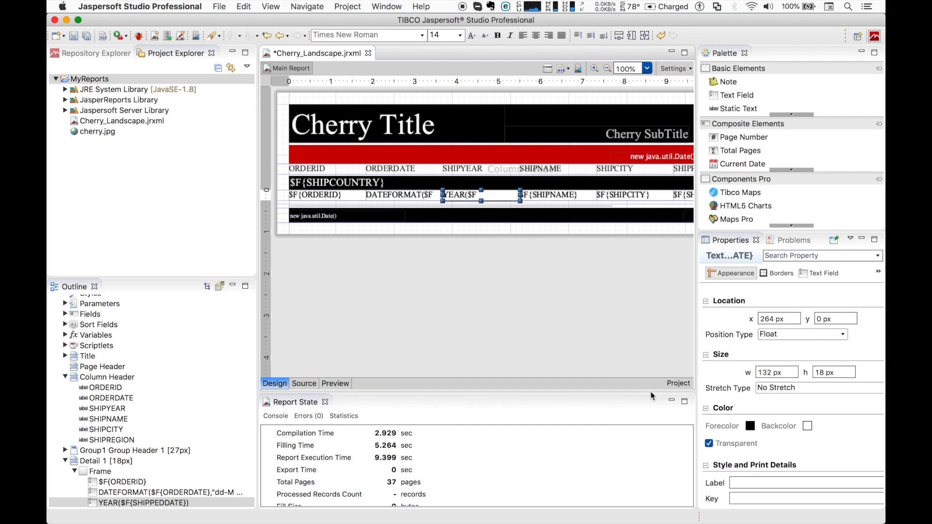
# Preview the report to check the ORDERDATE and SHIPYEAR columns, and return to the design view.
pyautogui.click(342, 385)
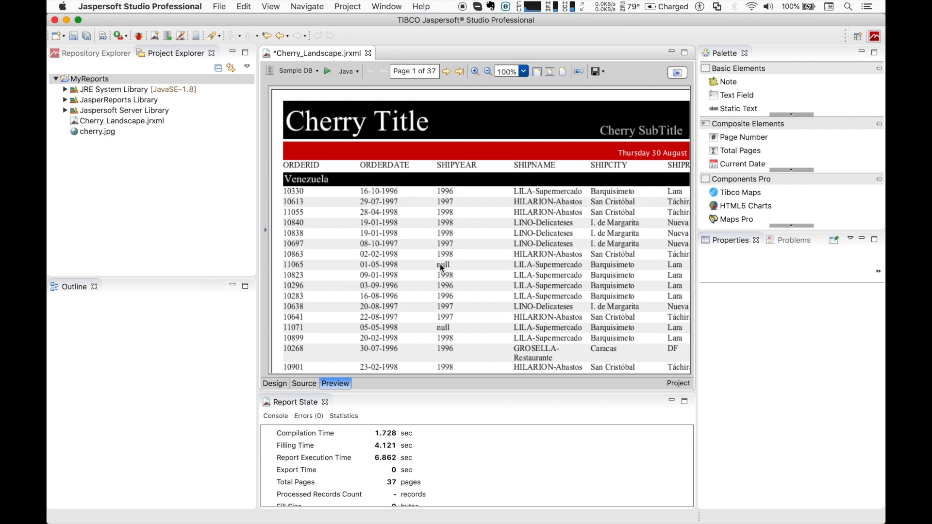
pyautogui.click(275, 384)
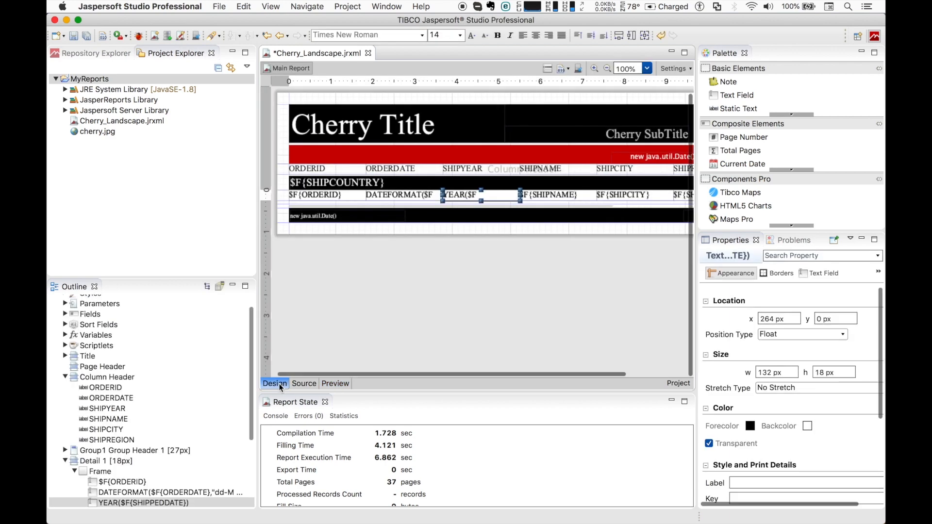
# Open the SHIPYEAR detail field's expression and start an IF around YEAR($F{SHIPPEDDATE}) with the condition $F{SHIPPEDDATE} == null.
pyautogui.doubleClick(463, 196)
pyautogui.click(387, 87)
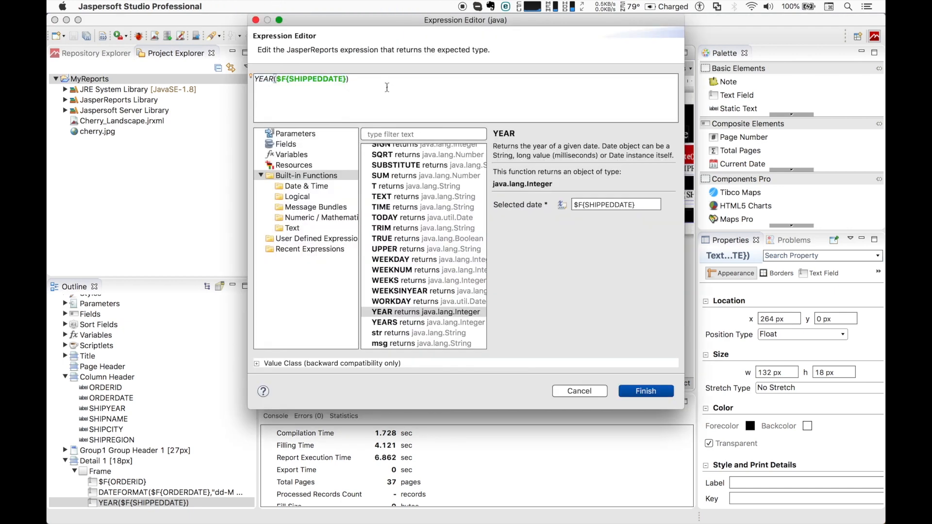
pyautogui.write('IF(')
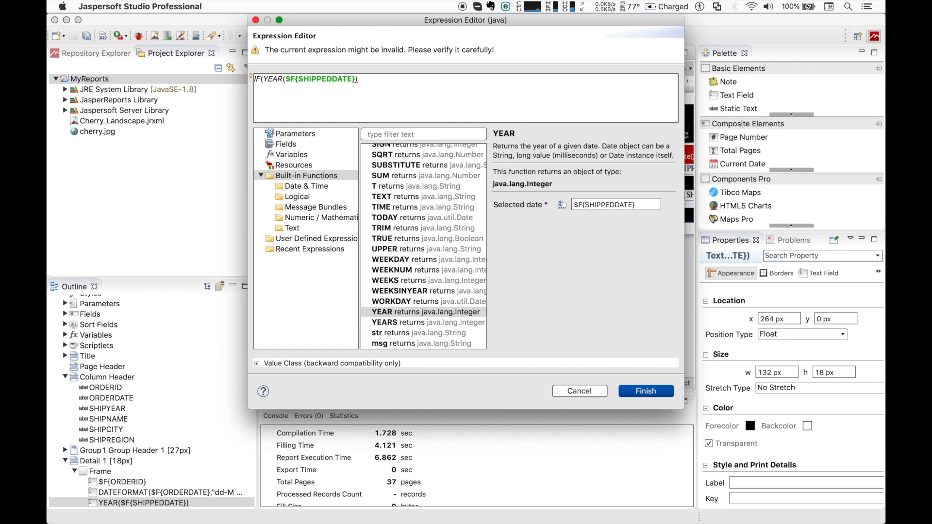
pyautogui.write('$')
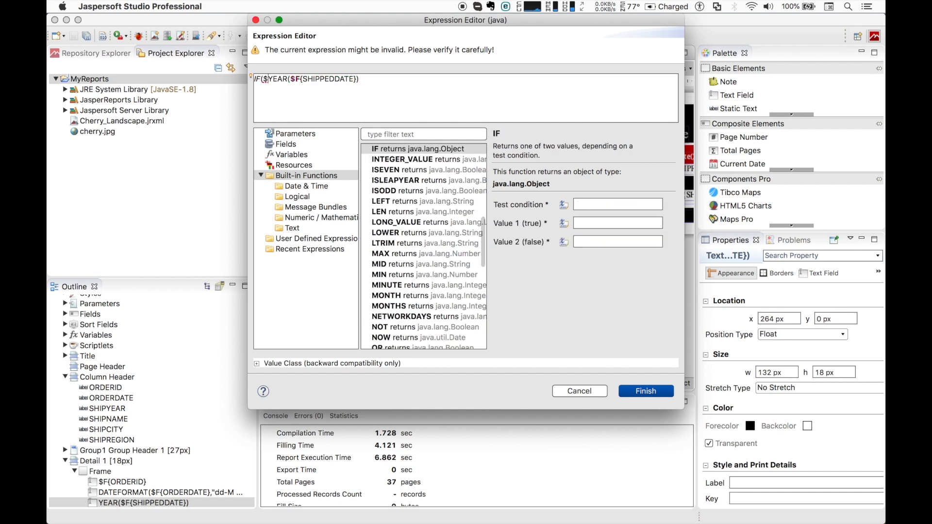
pyautogui.write('F{SHJI')
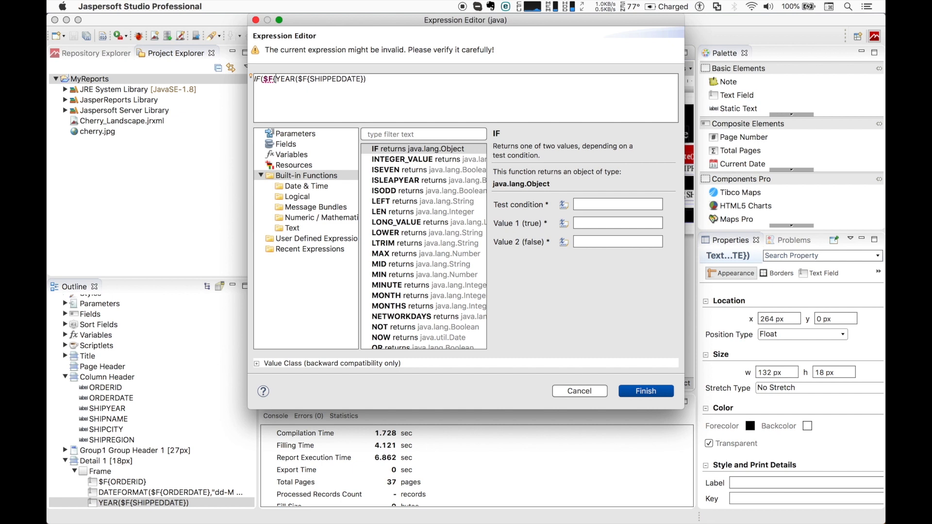
pyautogui.press('BackSpace')
pyautogui.press('BackSpace')
pyautogui.write('IPPED')
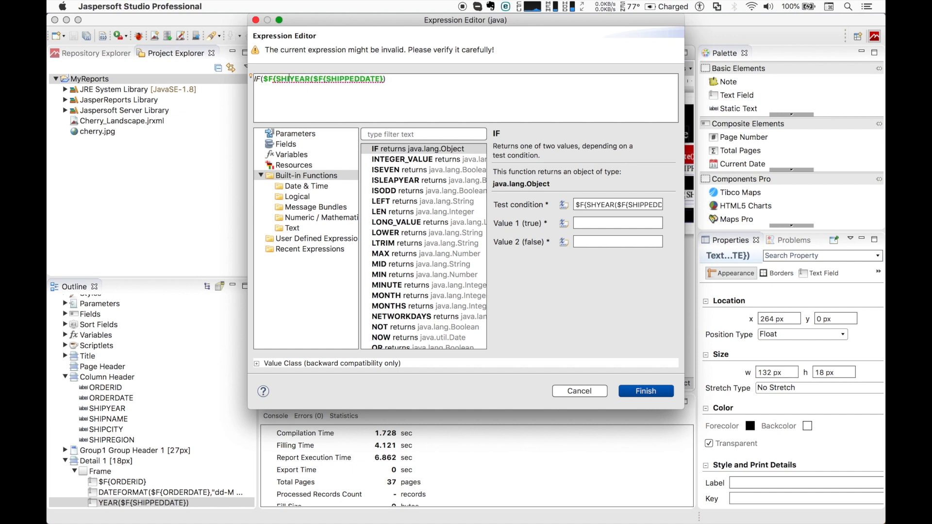
pyautogui.write('DATE}')
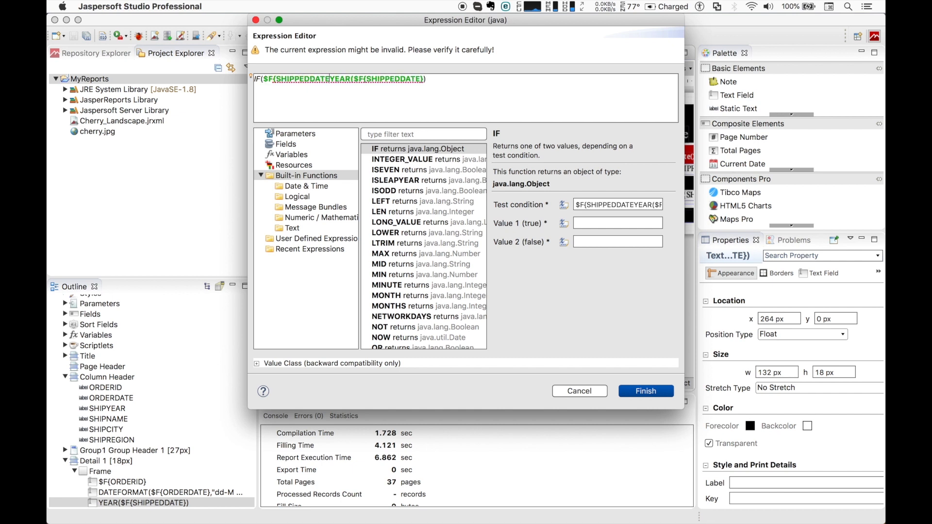
pyautogui.write(' == ')
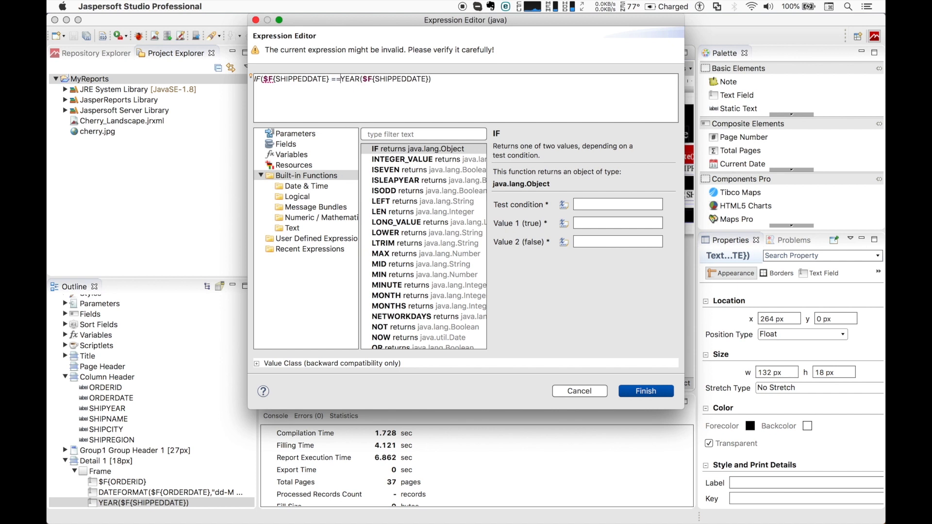
pyautogui.write('null')
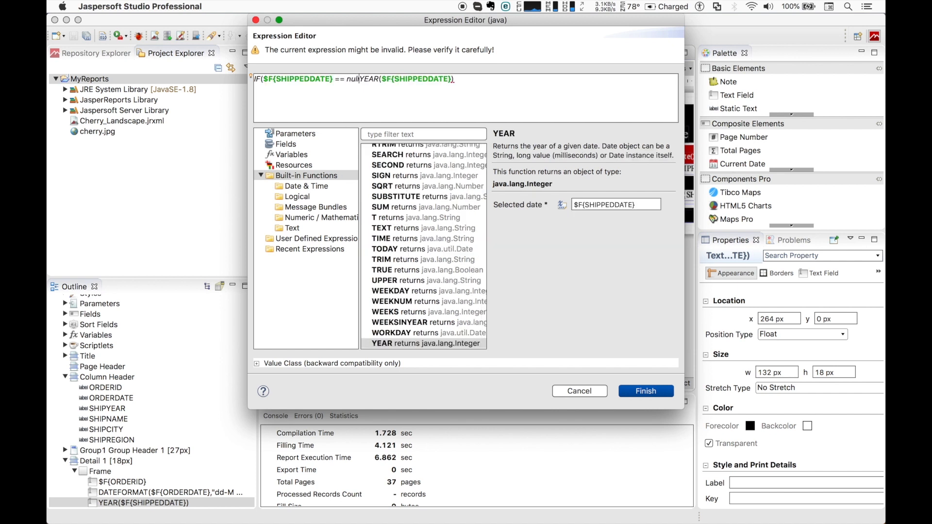
# Complete the IF expression with "N/D" as the true value and YEAR($F{SHIPPEDDATE}) as the false value.
pyautogui.write(', ')
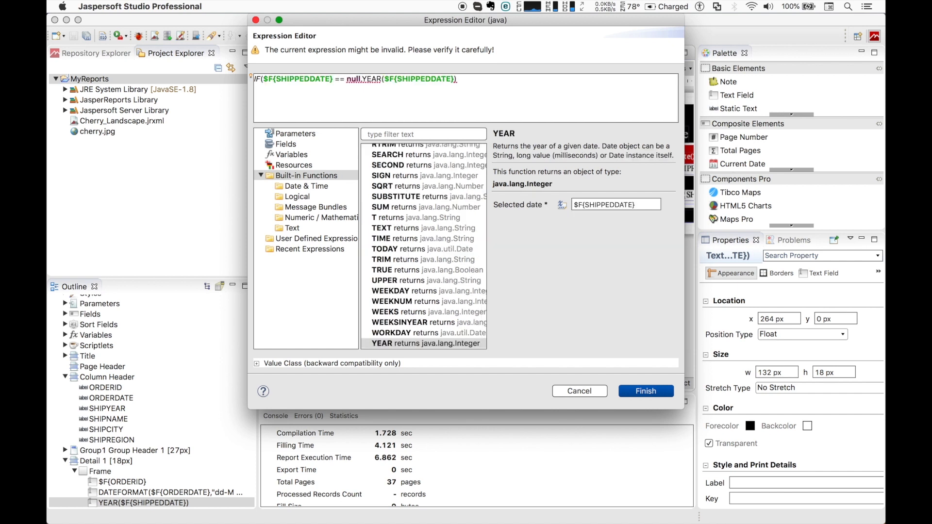
pyautogui.write('"')
pyautogui.write('N/D')
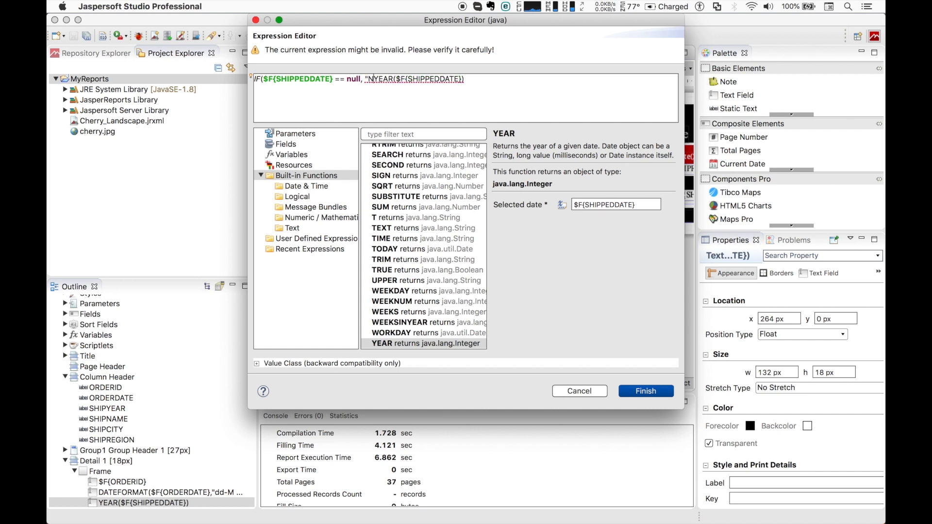
pyautogui.write('",')
pyautogui.press('super+Right')
pyautogui.write(')')
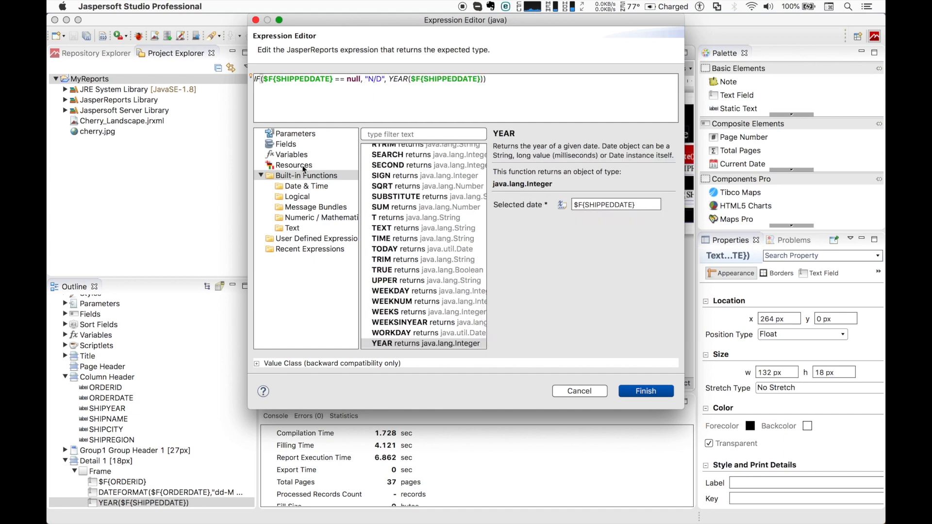
# Check the IF function's arguments, then apply the expression and preview the report.
pyautogui.click(255, 79)
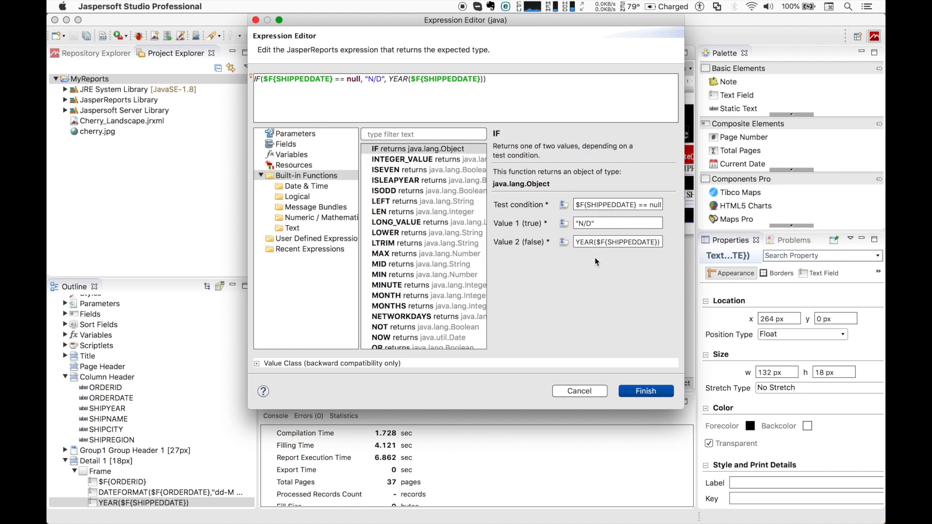
pyautogui.click(646, 391)
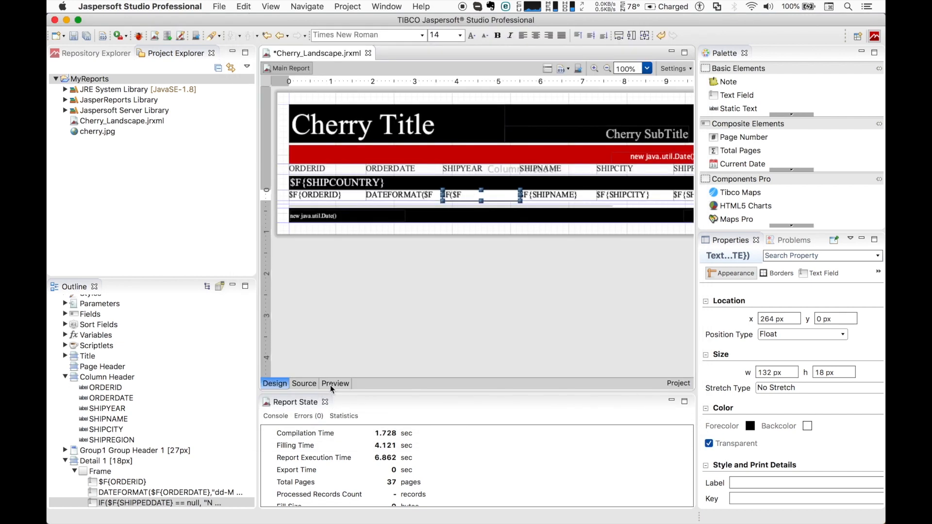
pyautogui.click(335, 384)
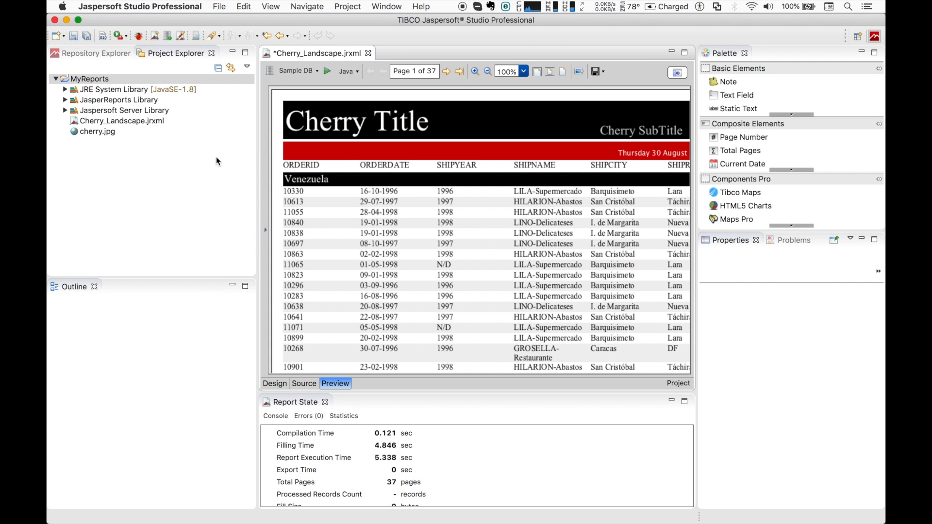
# Review the Expression Editor preferences under Jaspersoft Studio's Editors settings and leave them without making changes.
pyautogui.click(140, 6)
pyautogui.click(152, 40)
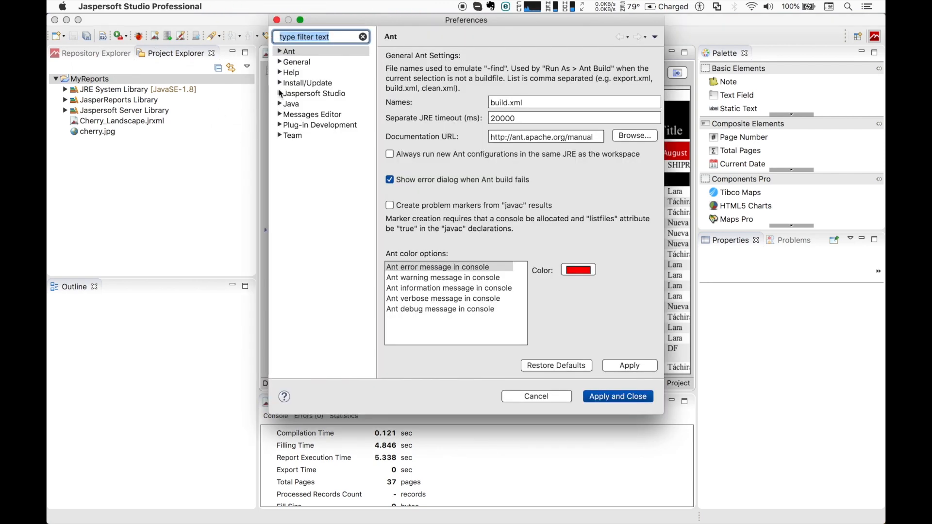
pyautogui.click(279, 94)
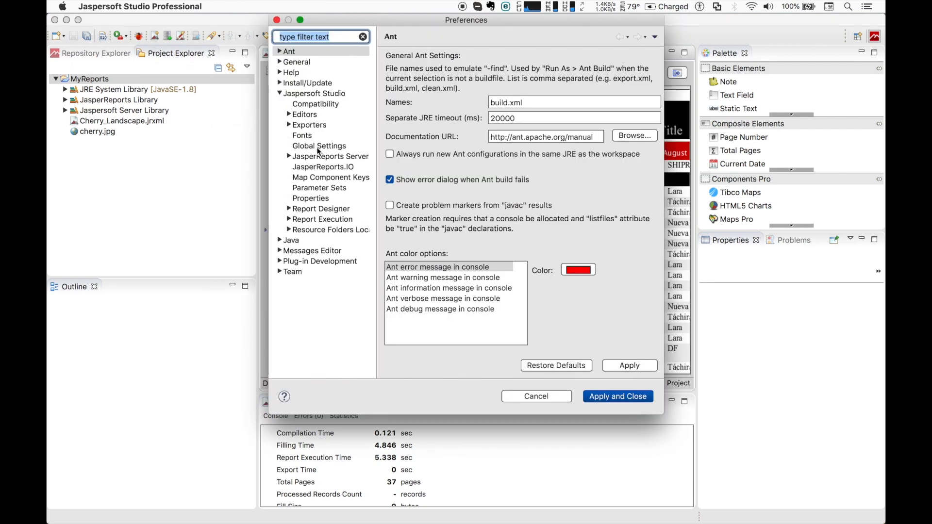
pyautogui.click(292, 115)
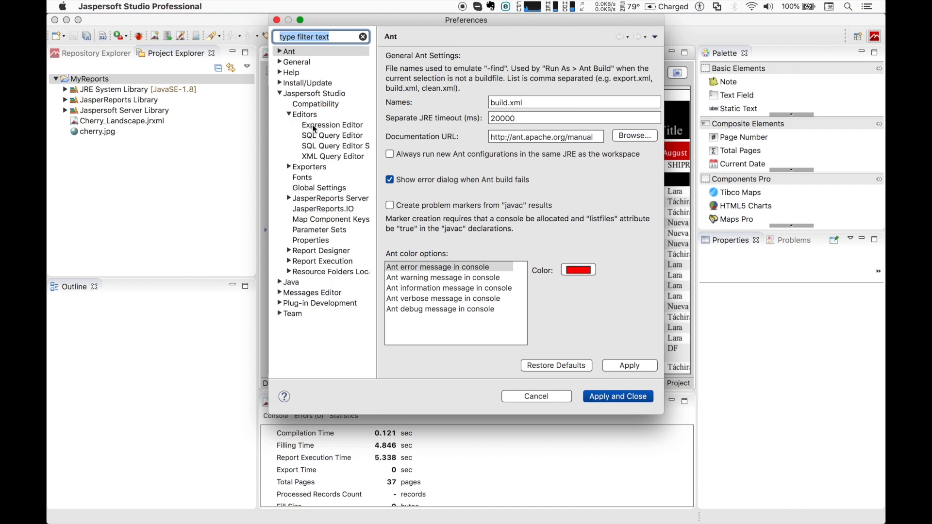
pyautogui.click(315, 125)
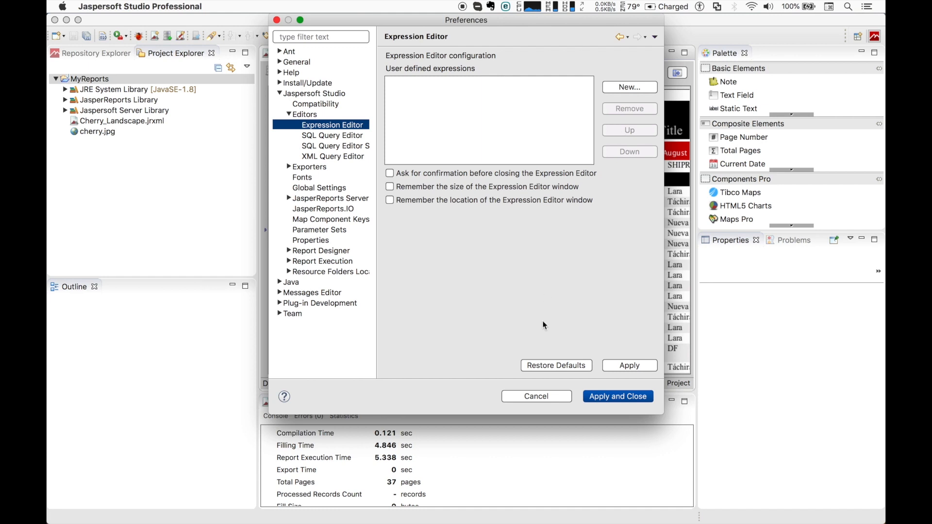
pyautogui.click(536, 399)
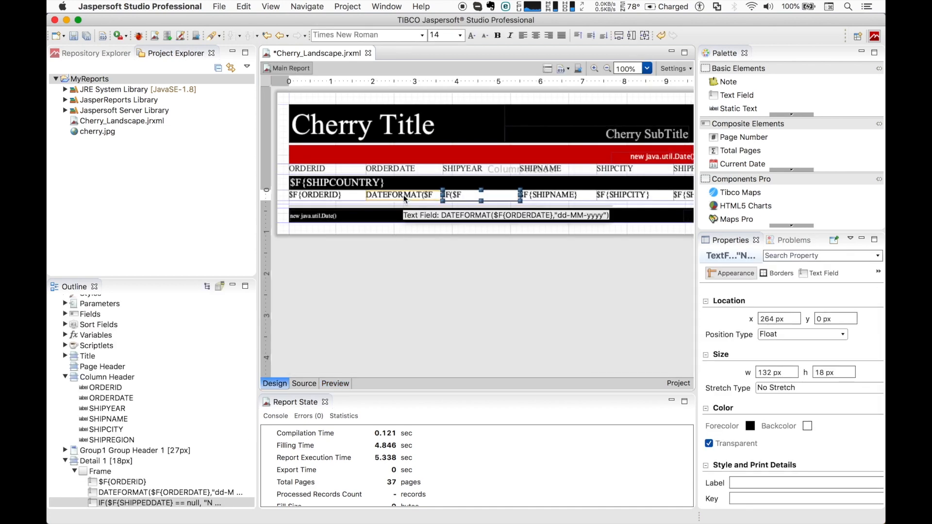
# Open the ORDERDATE detail field's expression and add DATEFORMAT($F{ORDERDATE},"dd-MM-yyyy") as a user defined expression.
pyautogui.click(404, 198)
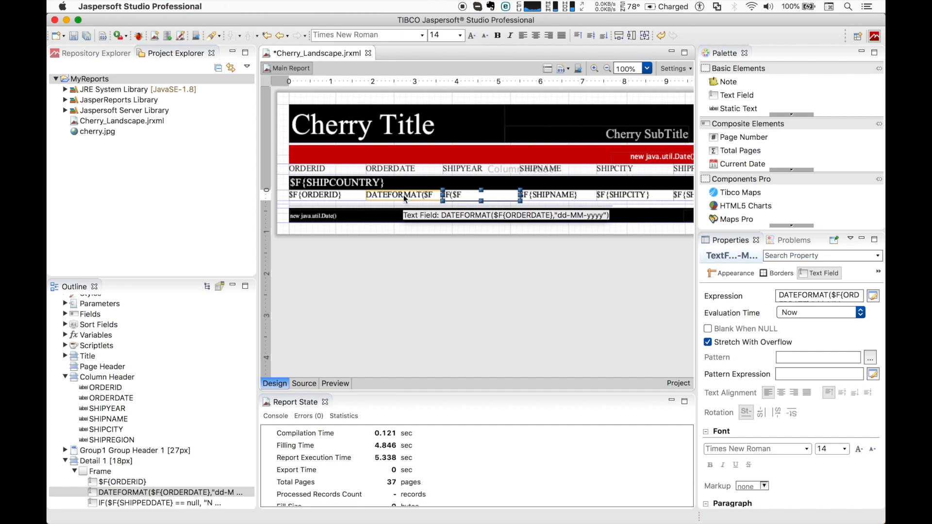
pyautogui.doubleClick(403, 198)
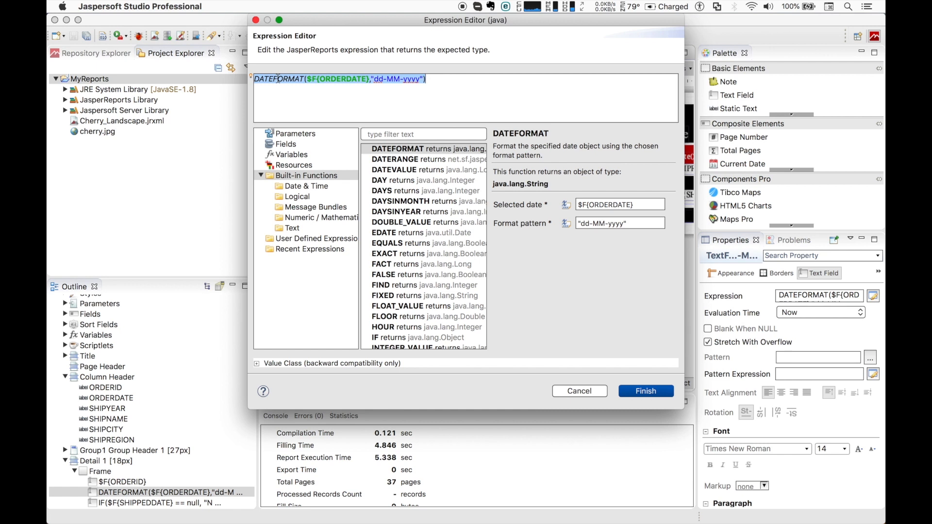
pyautogui.rightClick(278, 78)
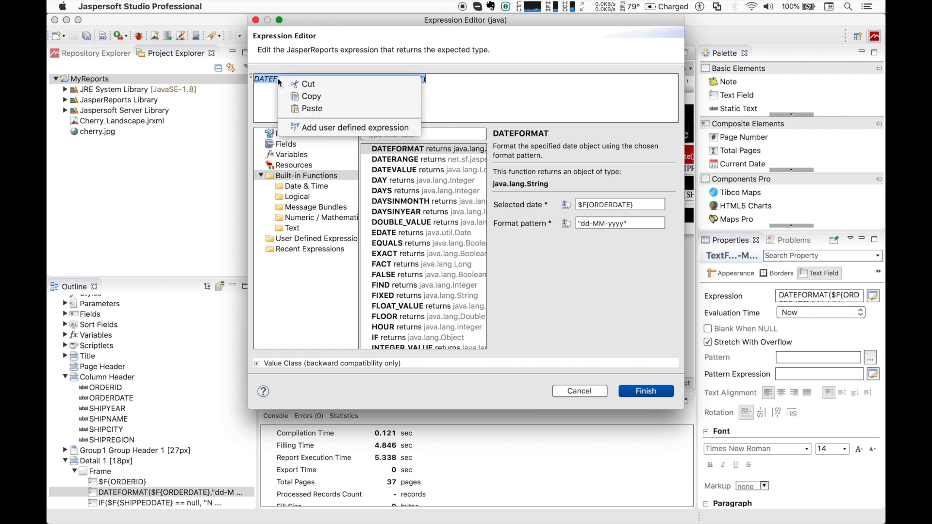
pyautogui.click(316, 128)
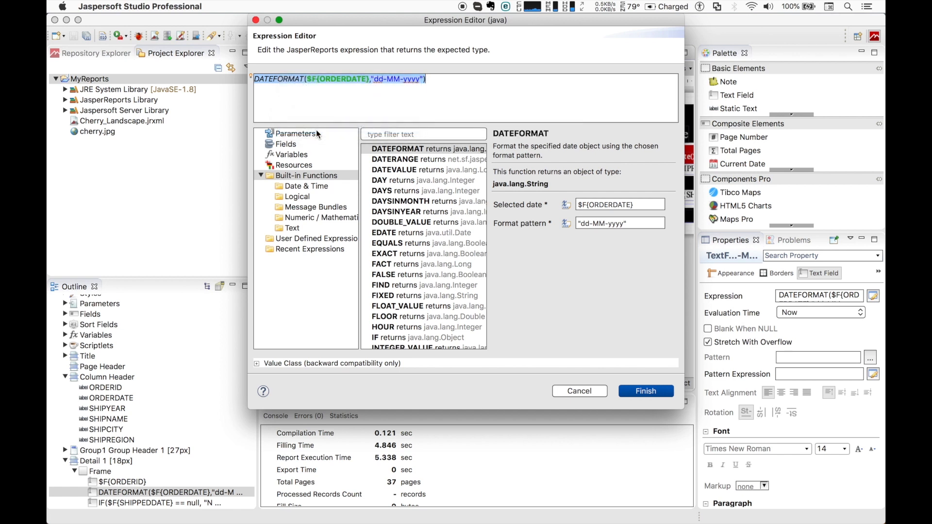
# Review the user defined and recent expressions, and close the Expression Editor without changing the field.
pyautogui.click(324, 238)
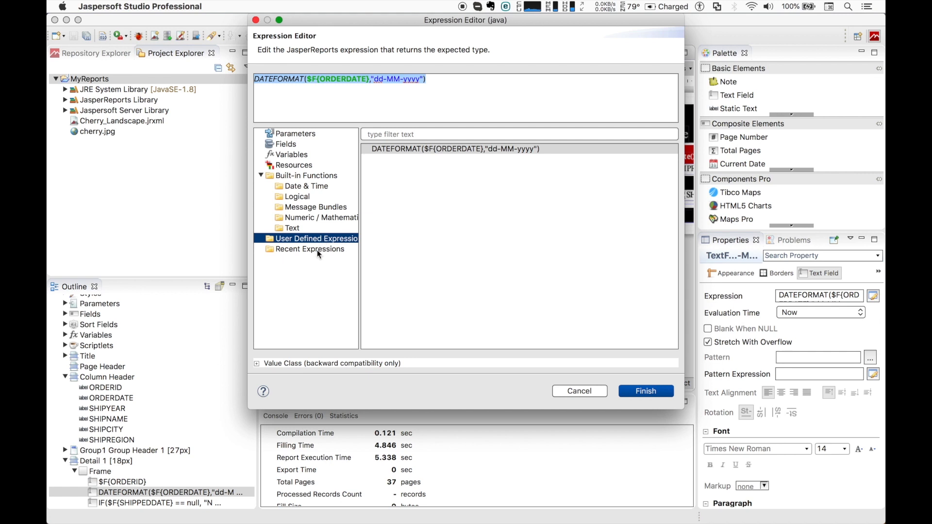
pyautogui.click(319, 253)
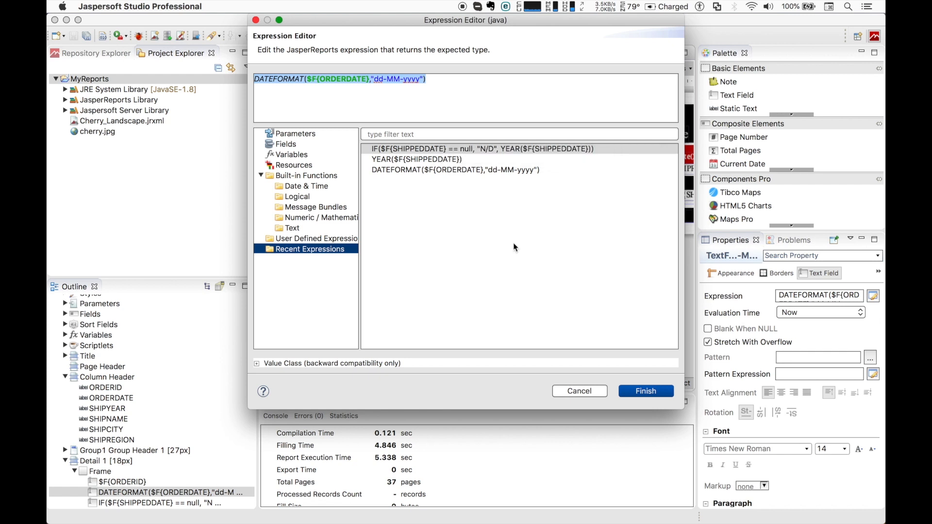
pyautogui.click(602, 392)
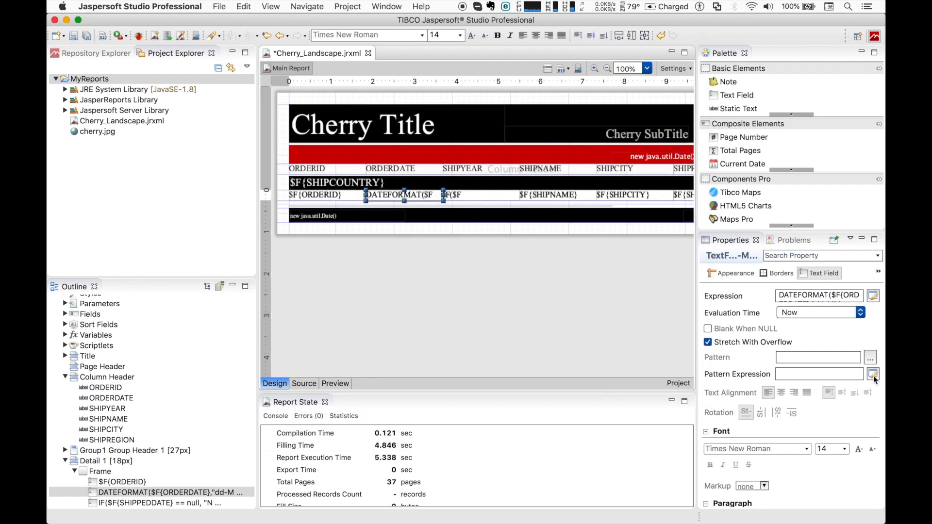
# Look through the ORDERDATE field's text field properties and display its advanced property list.
pyautogui.scroll(-10, 856, 419)
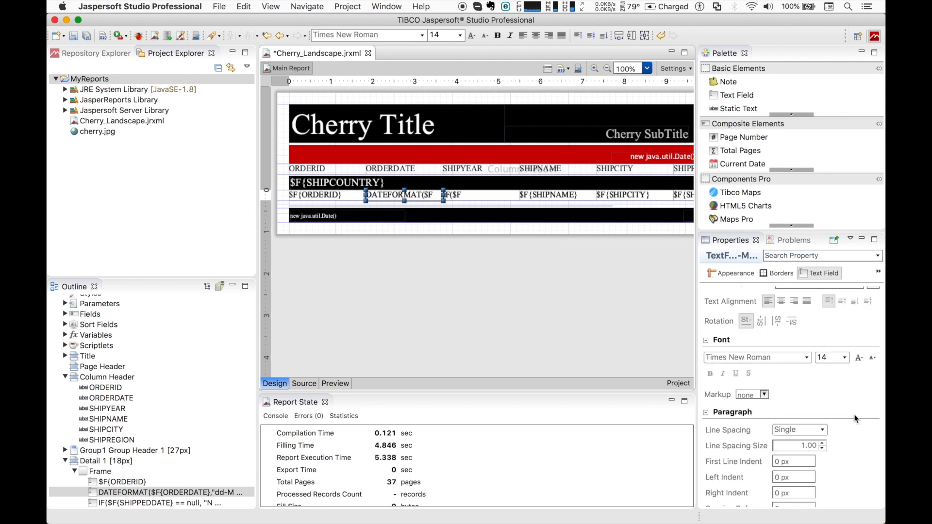
pyautogui.scroll(10, 855, 413)
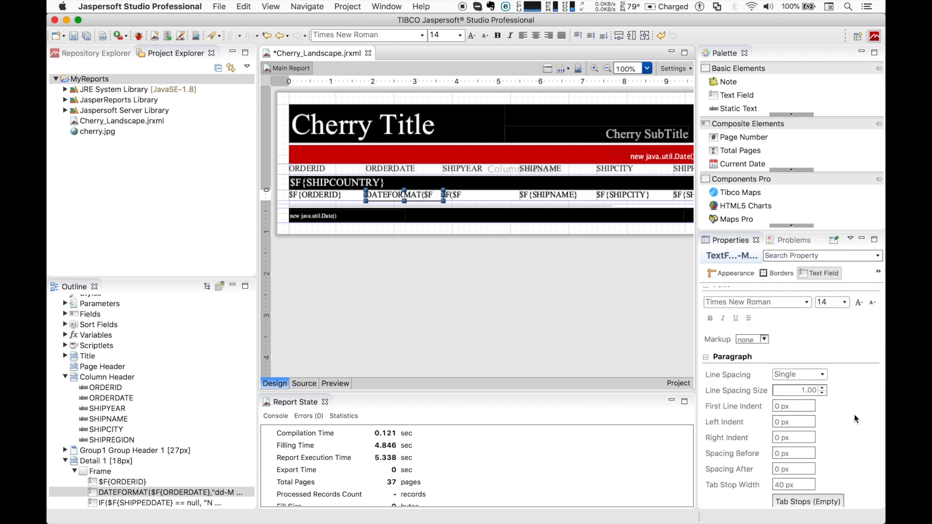
pyautogui.click(879, 273)
pyautogui.click(852, 311)
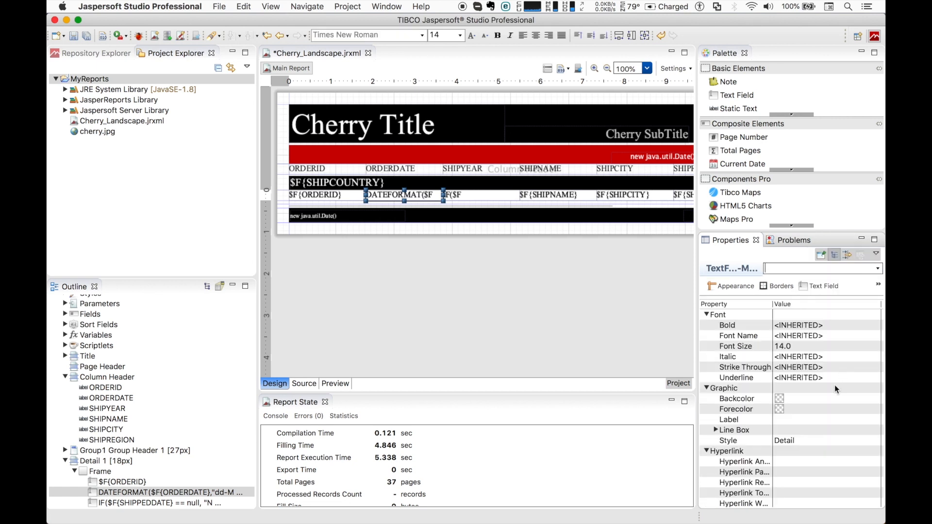
# Open the ORDERDATE field's component properties from the Misc group, view them as a form with expression options, and close the dialog.
pyautogui.scroll(-1, 835, 386)
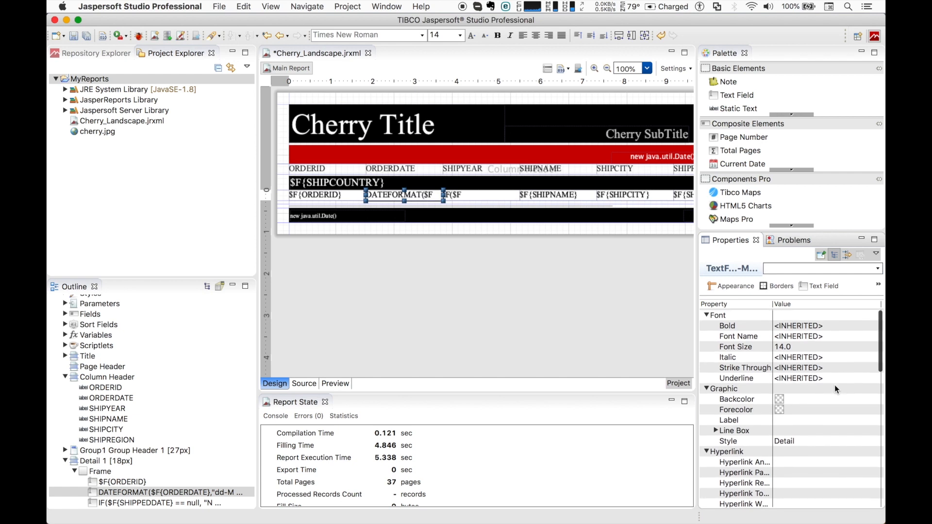
pyautogui.scroll(-5, 835, 385)
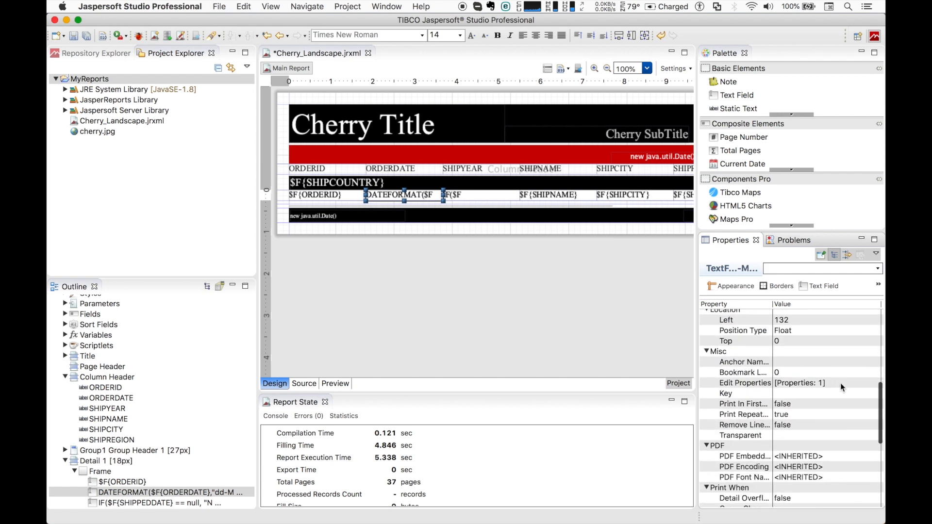
pyautogui.click(861, 383)
pyautogui.click(874, 383)
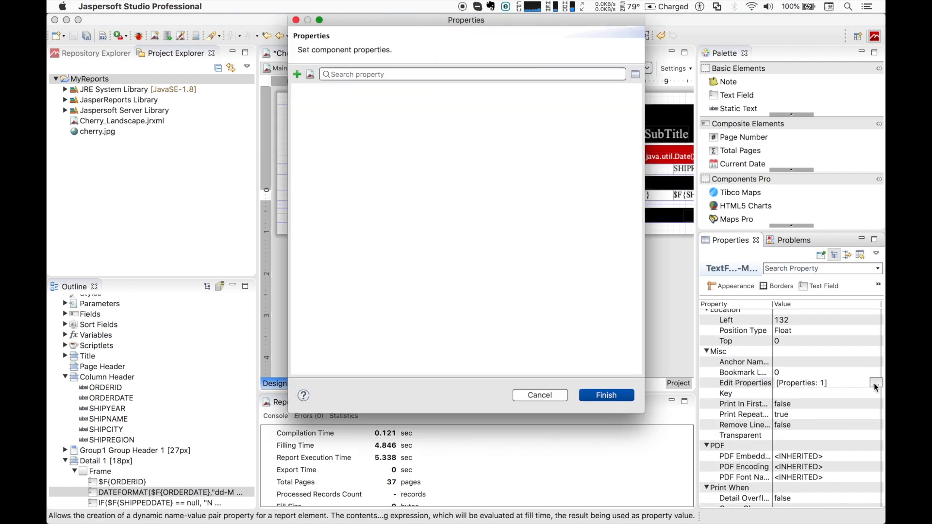
pyautogui.click(309, 74)
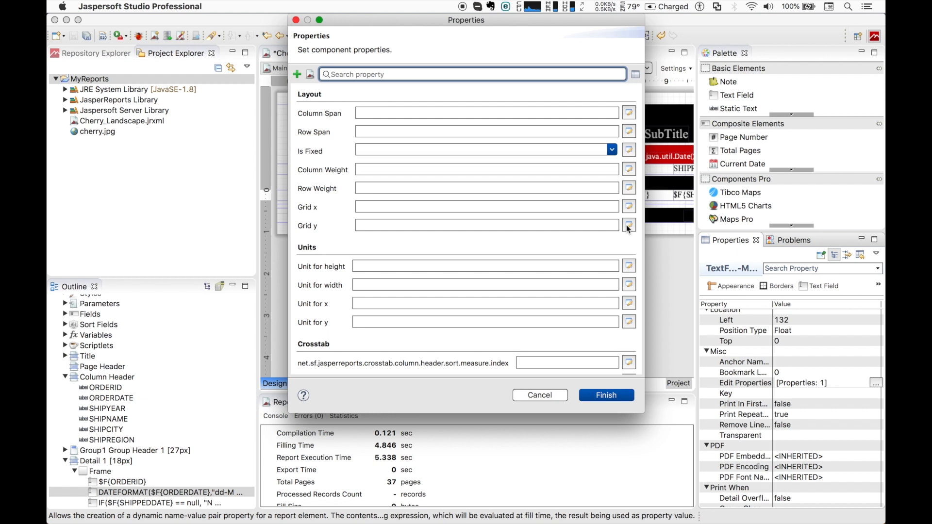
pyautogui.click(606, 395)
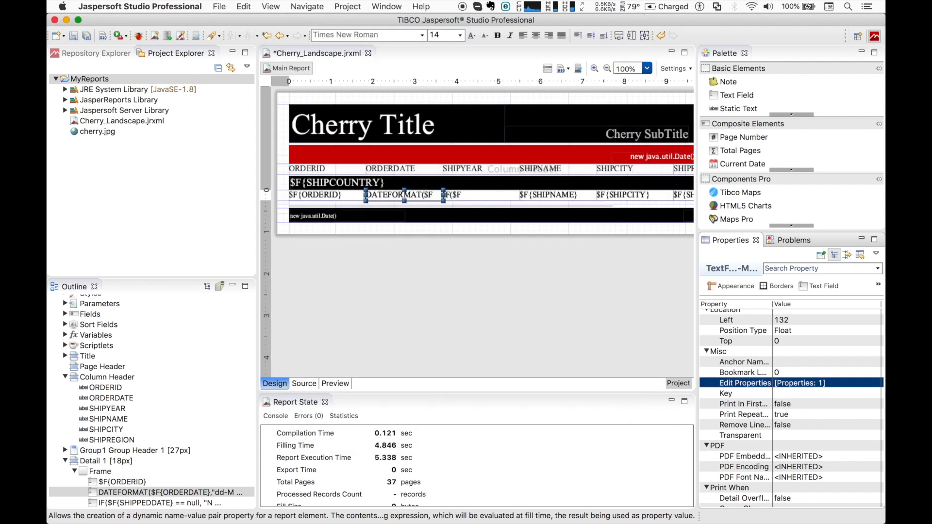